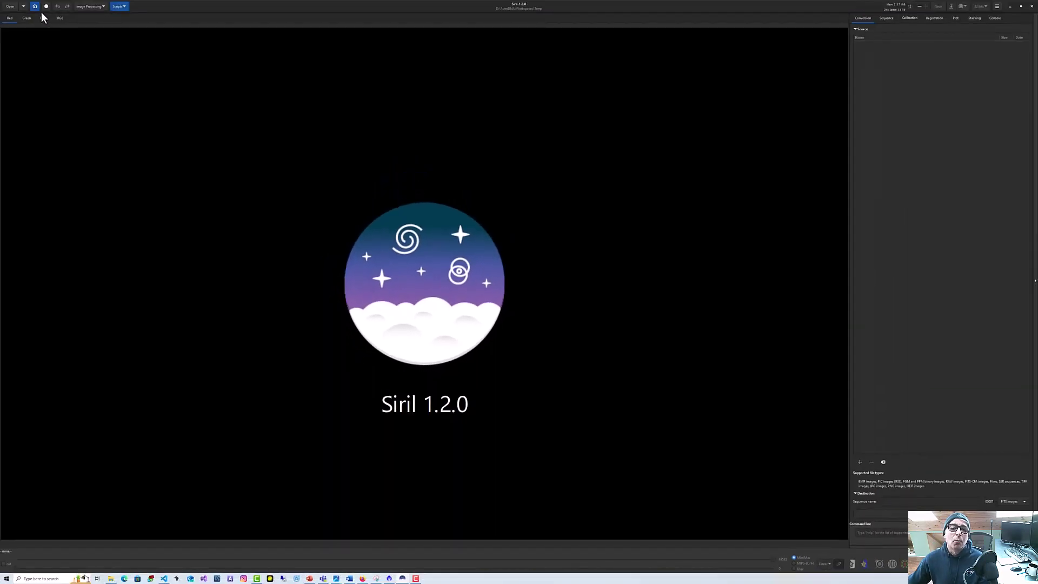
Check the working folder without changing it, then widen the right panel's file list.
click(35, 7)
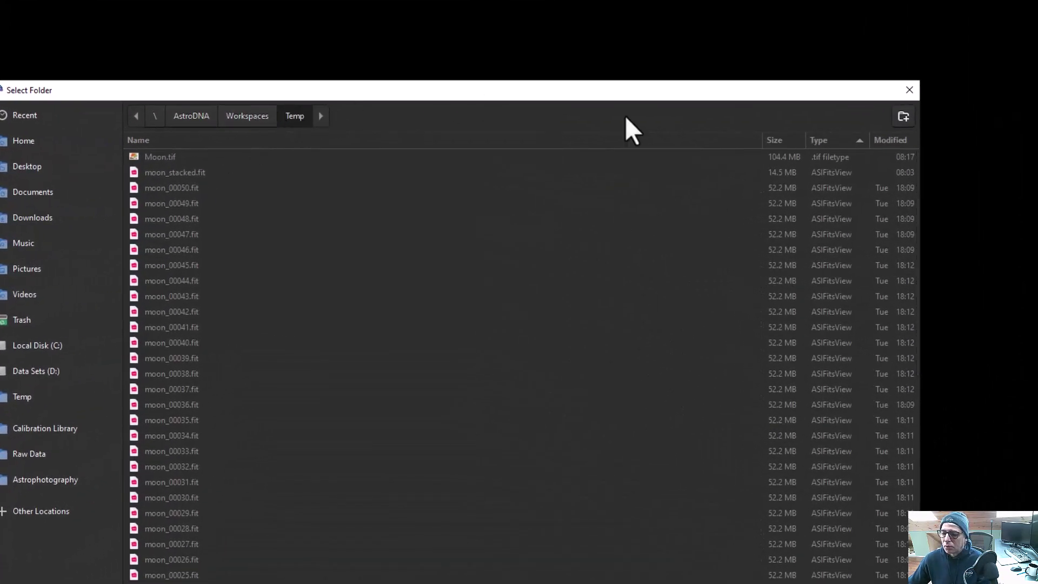
click(911, 90)
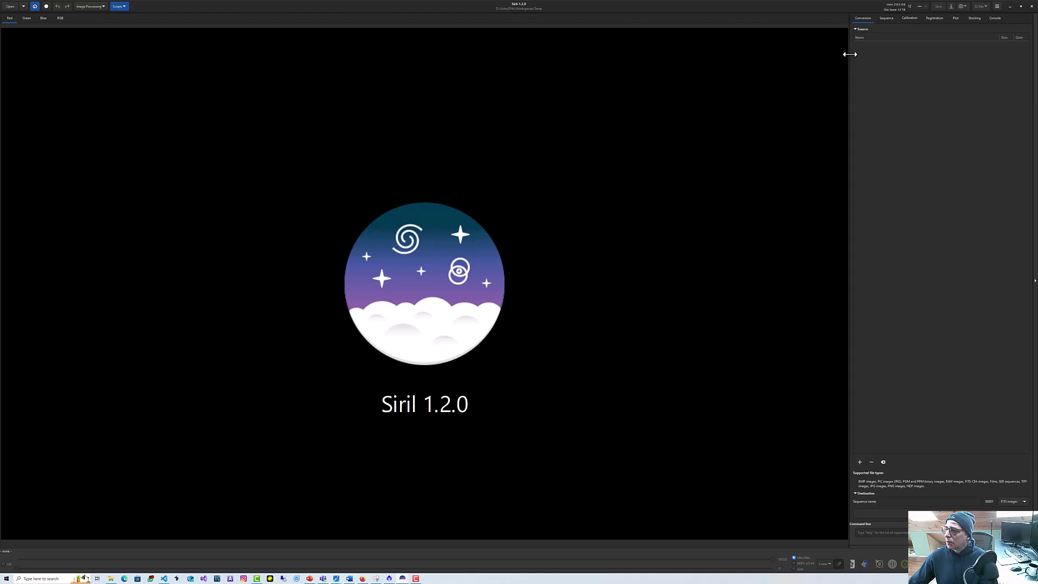
drag(847, 56, 715, 74)
Browse the add-files dialog to Raw Data/Moon/AT115EDT ASI2600M Pro 1/2024-02-20.
click(727, 466)
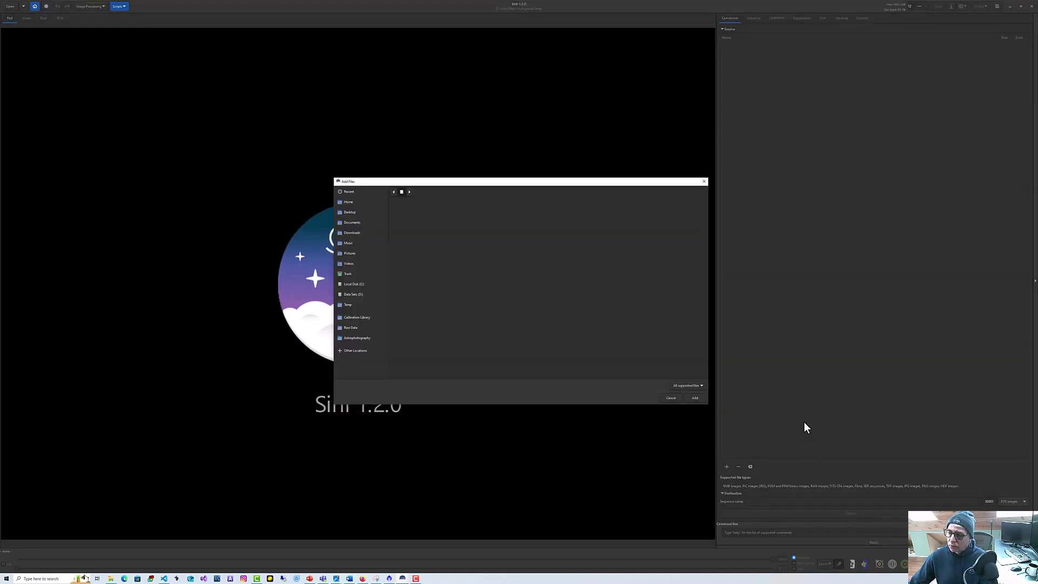
click(437, 191)
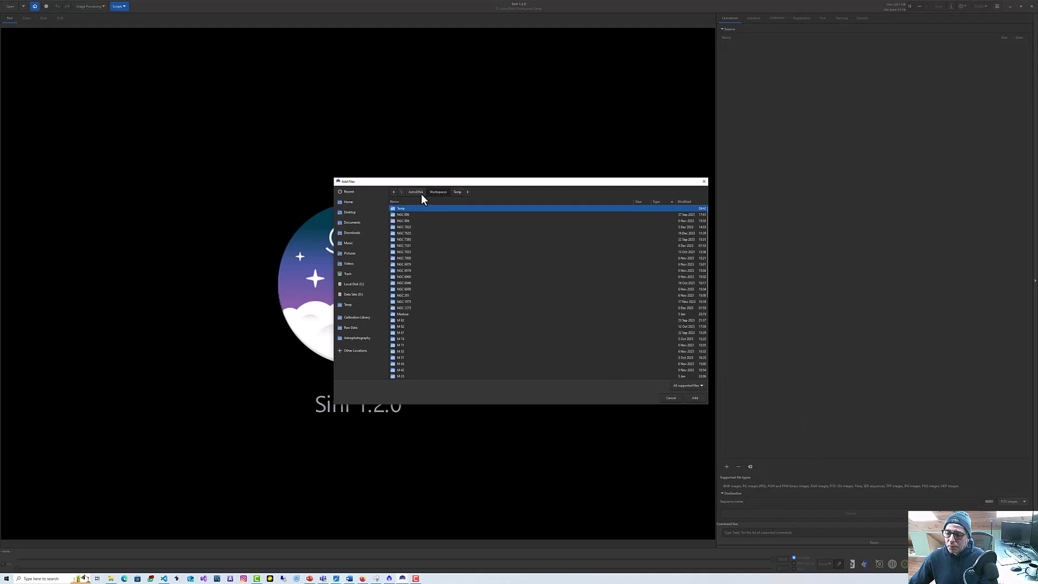
click(419, 193)
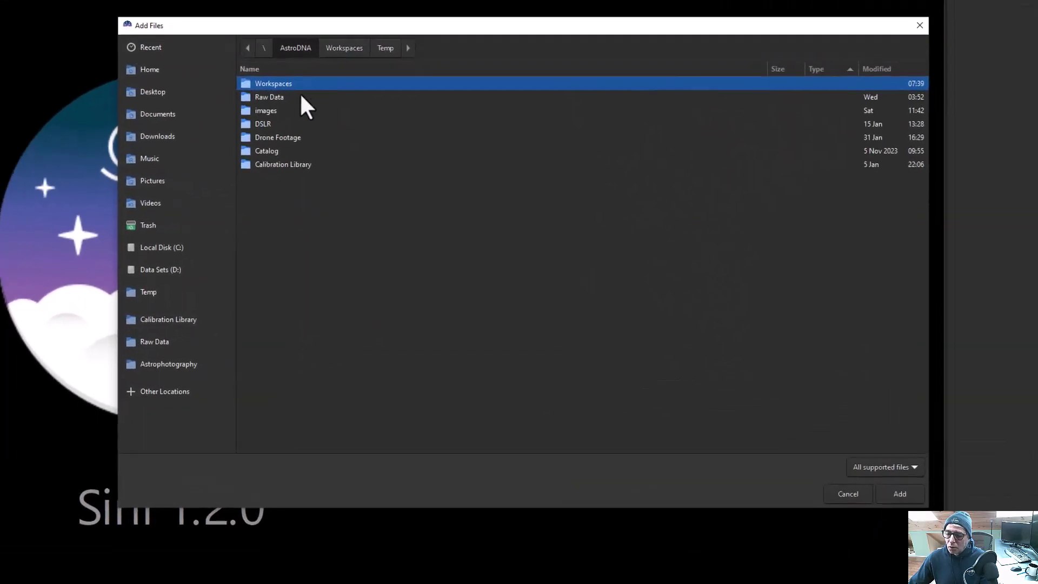
double_click(282, 97)
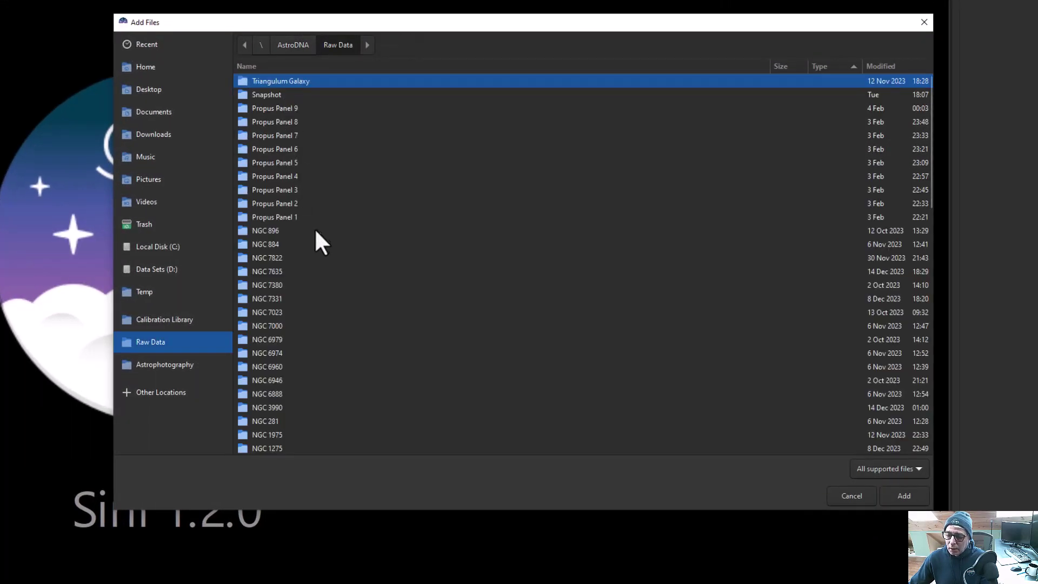
scroll(316, 231, down, 6)
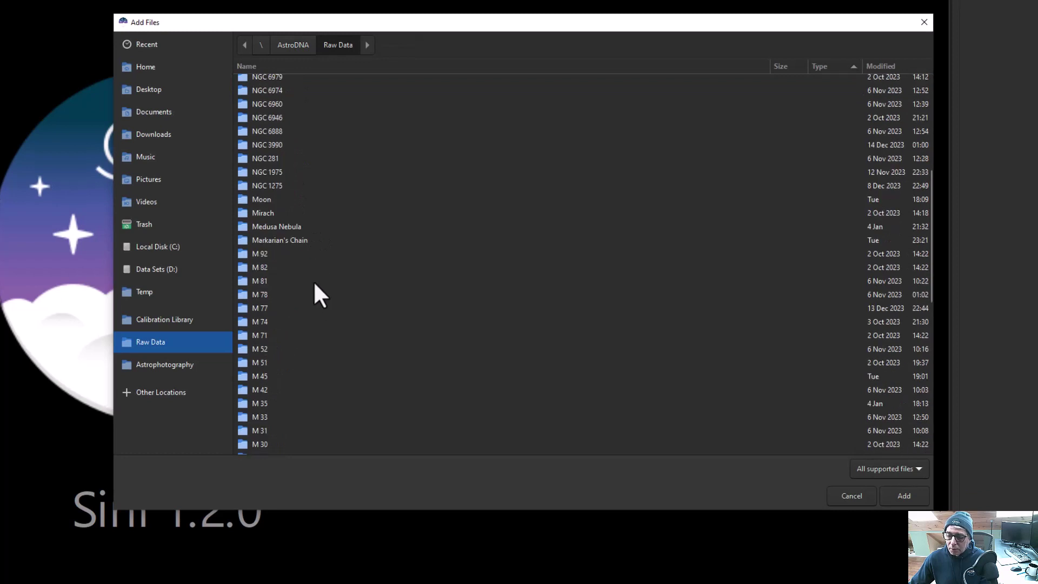
double_click(271, 200)
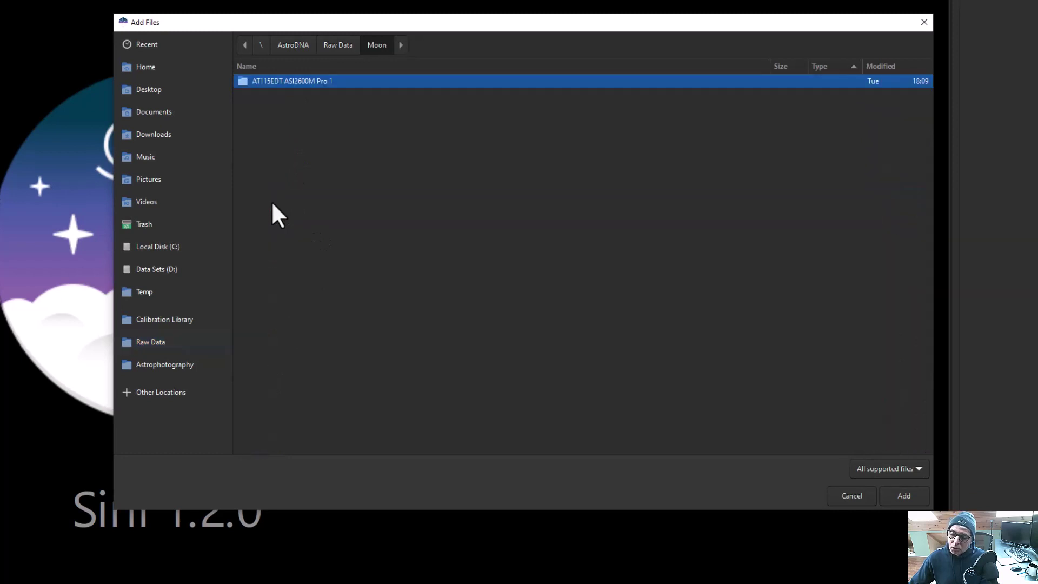
double_click(291, 82)
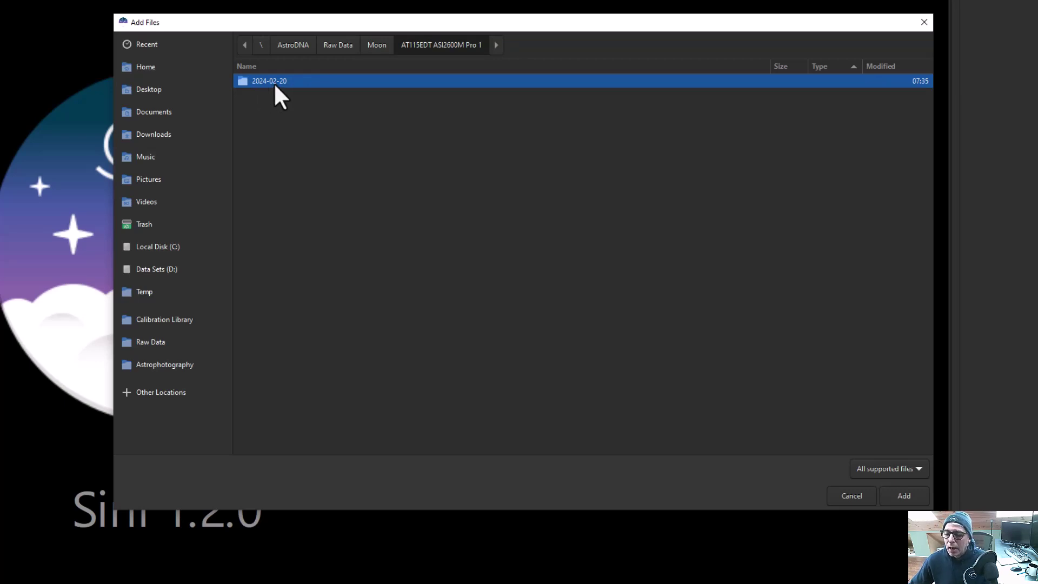
double_click(274, 82)
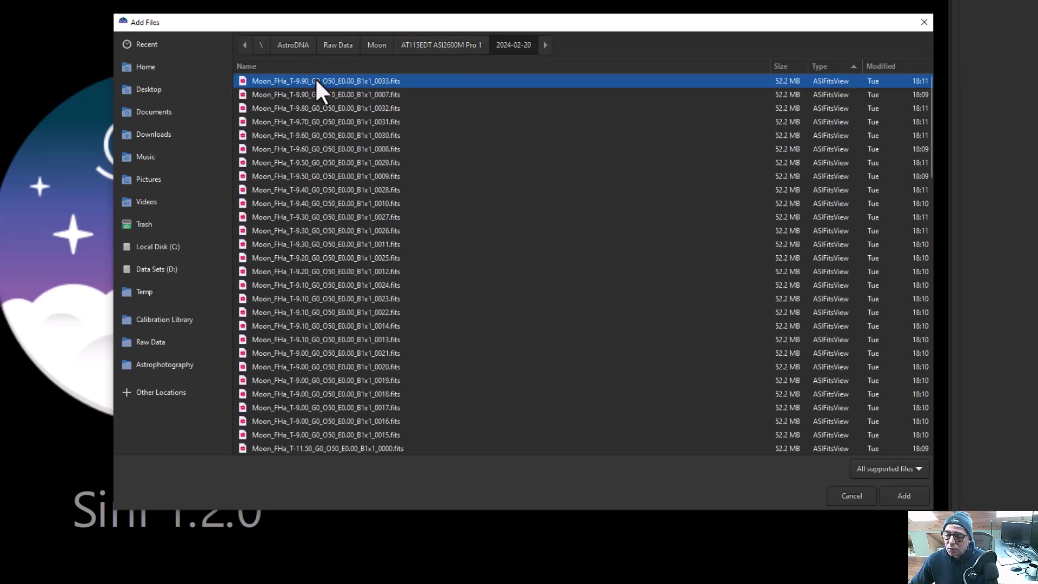
Select all the Moon .fits frames and add them to the conversion list.
scroll(316, 78, down, 3)
scroll(887, 79, up, 3)
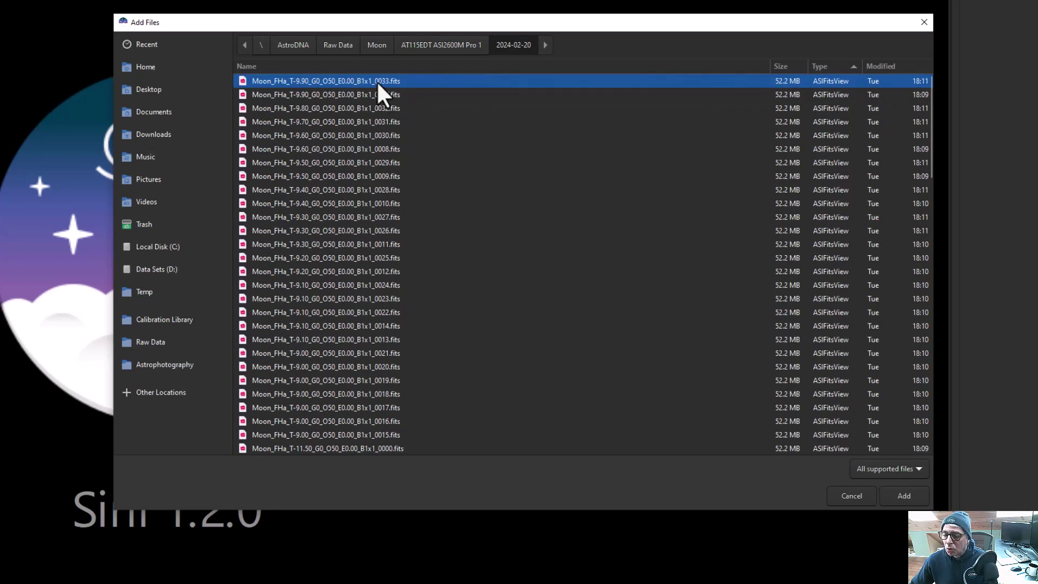
scroll(433, 270, down, 10)
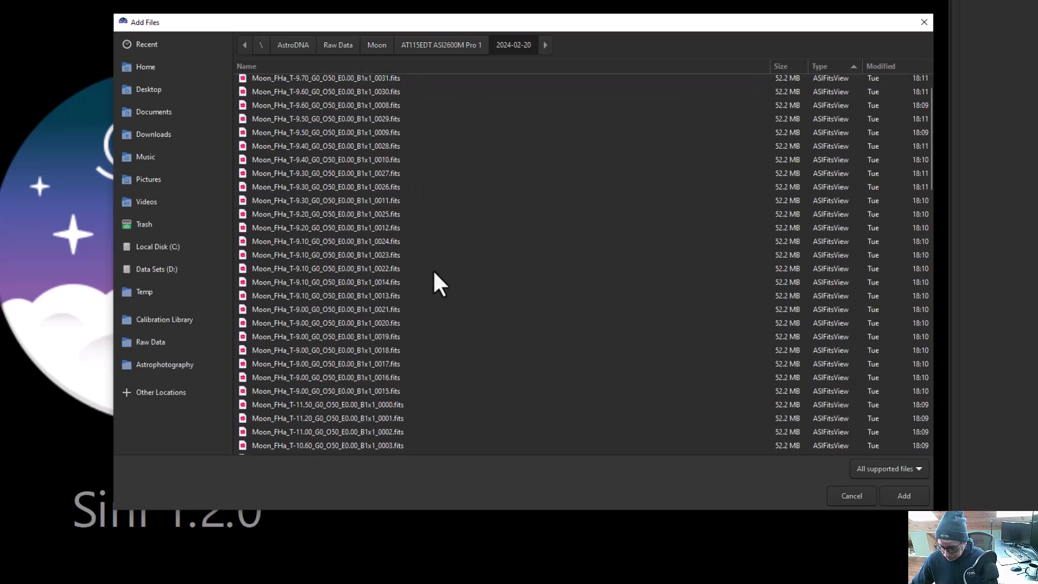
scroll(573, 306, down, 8)
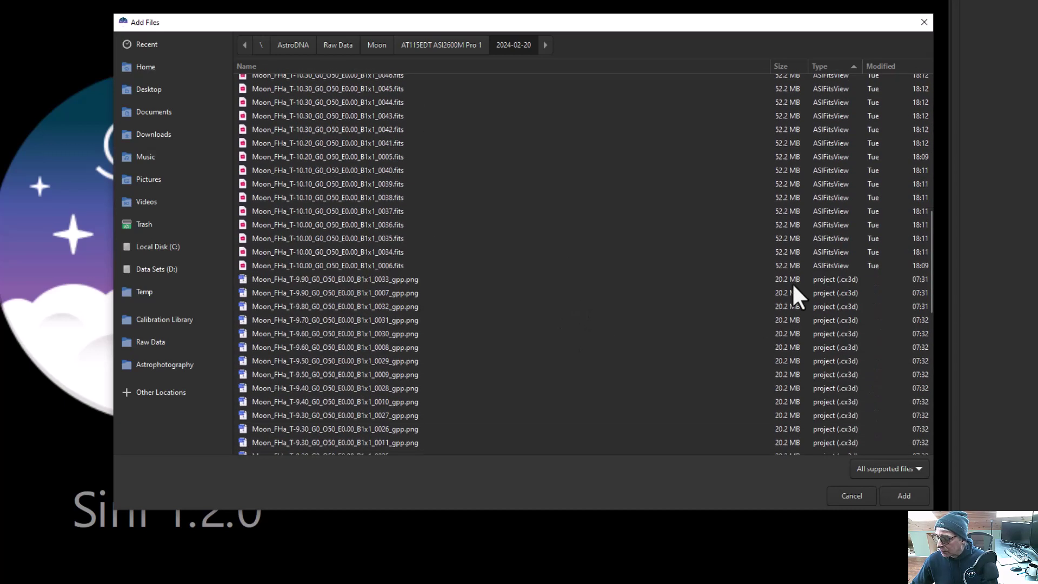
shift+click(822, 265)
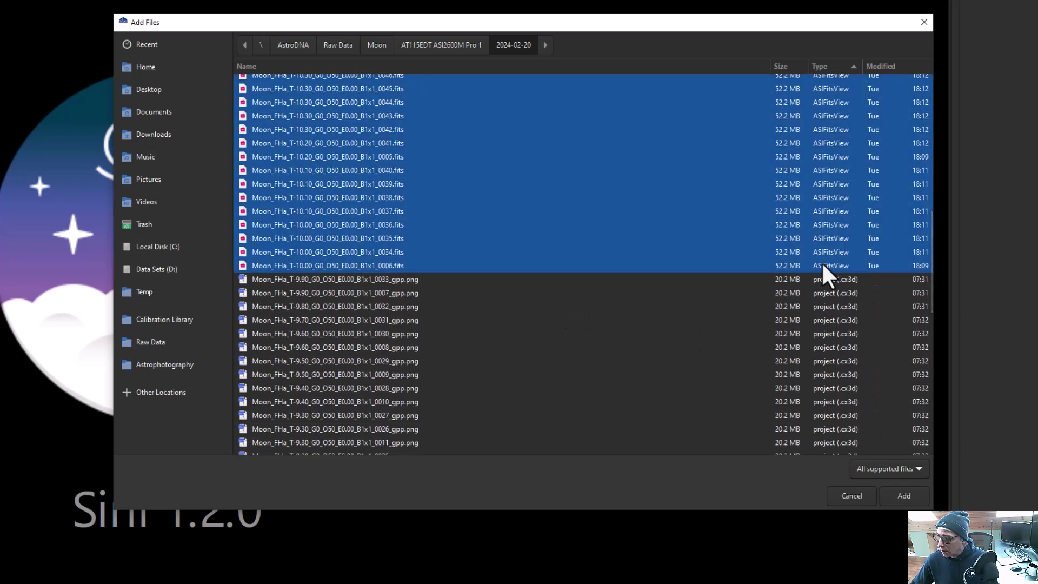
click(918, 499)
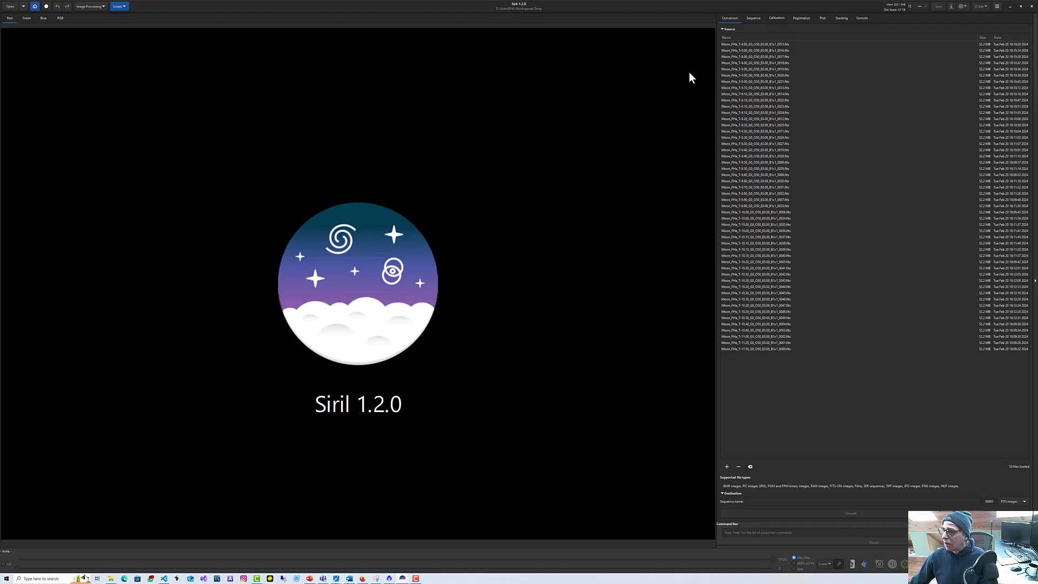
Name the output sequence in Destination and convert the Moon frames into a sequence.
click(758, 501)
text(b)
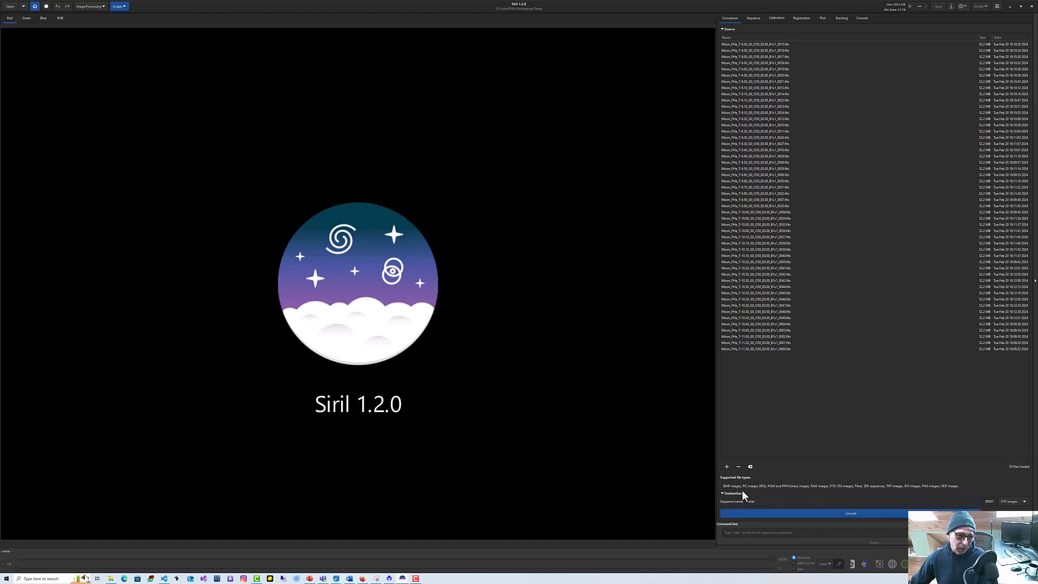
click(774, 515)
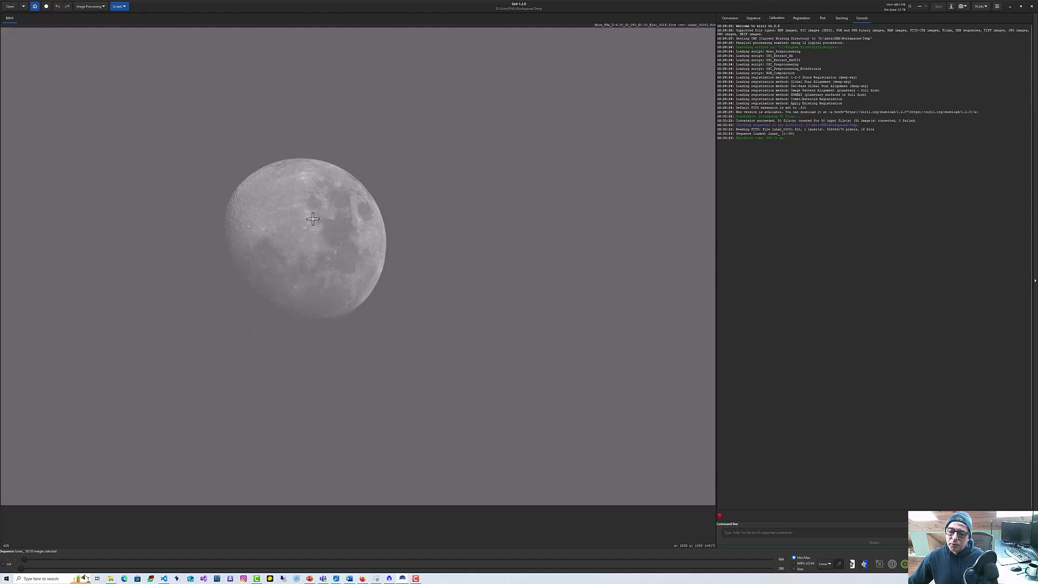
Open the Sequence tab's frame list and display frame lunar_00002.fit.
click(752, 19)
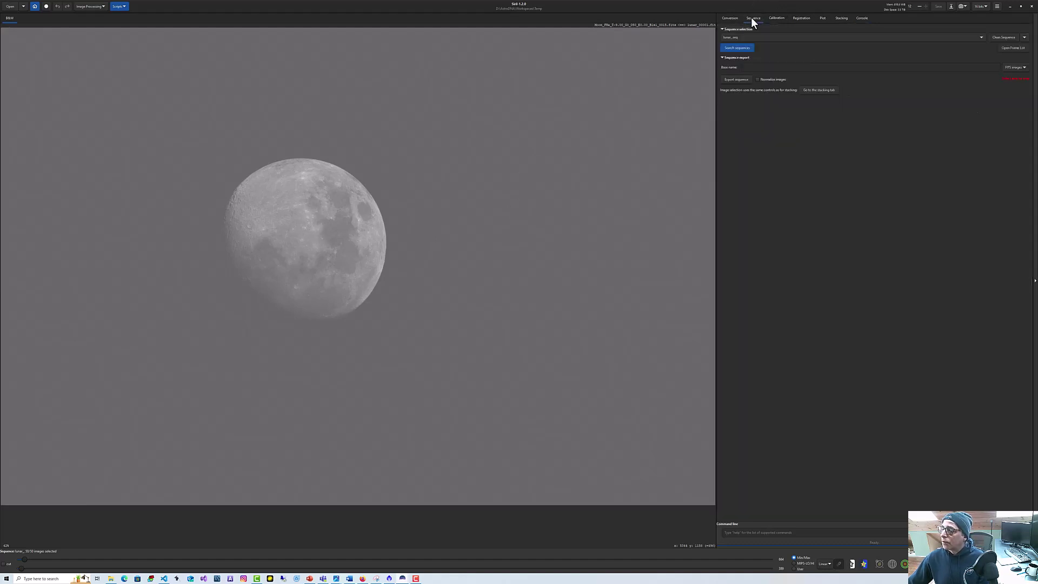
click(1012, 48)
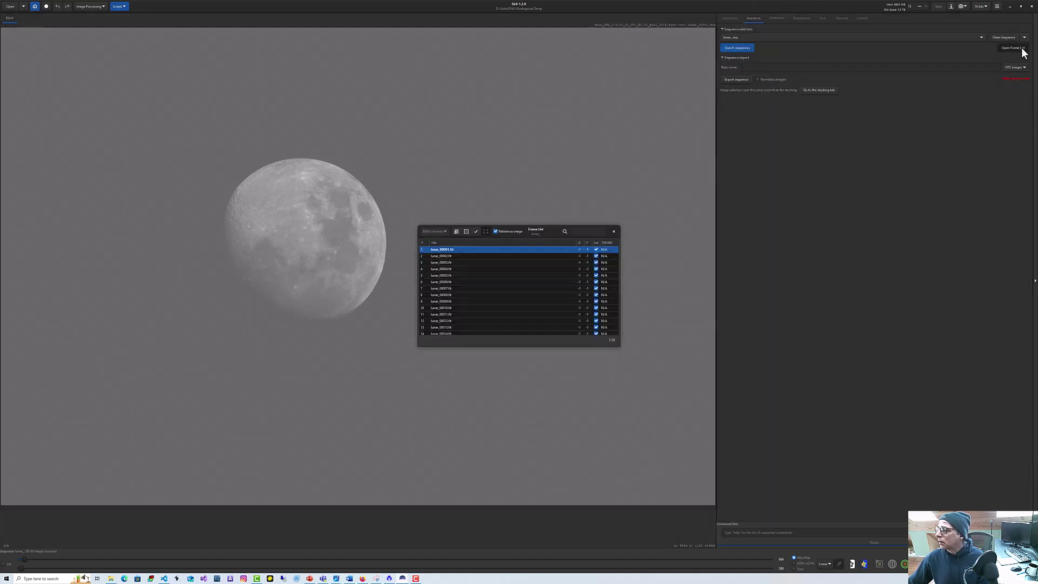
click(456, 256)
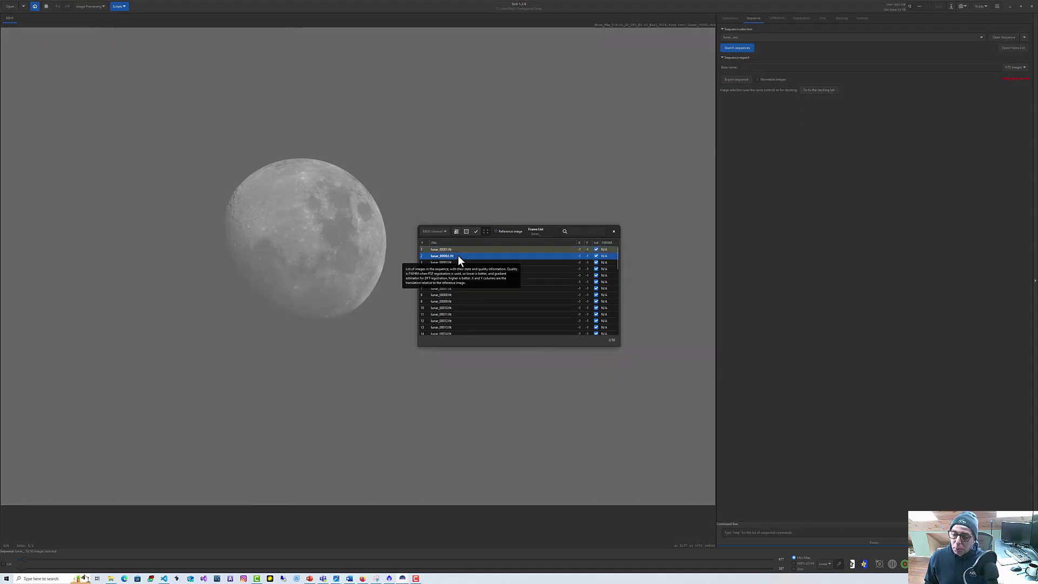
Step through the frames up to lunar_00027.fit, then close the frame list.
key(Down)
key(Down)
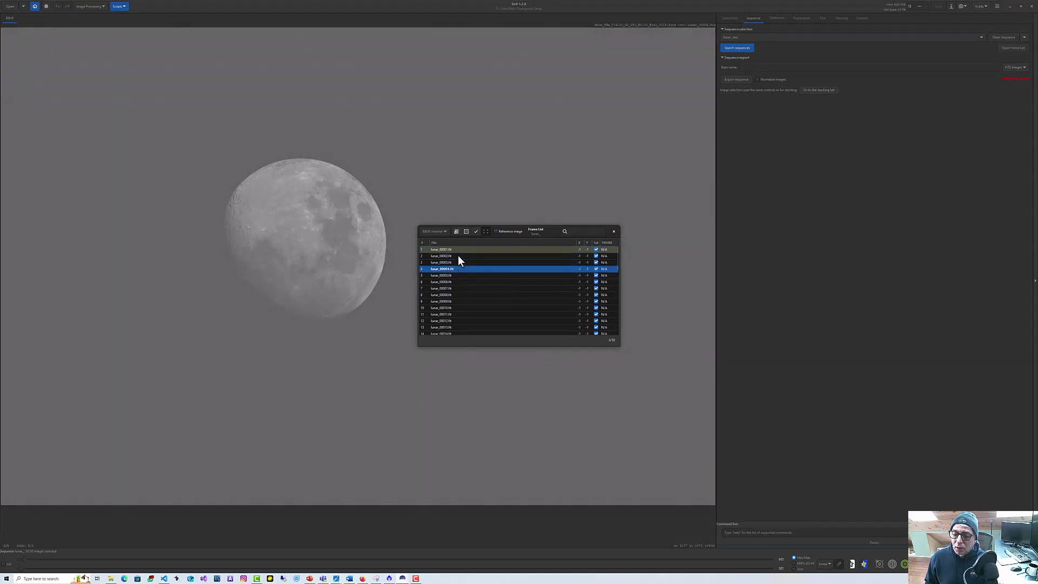
key(Down)
key(Down)
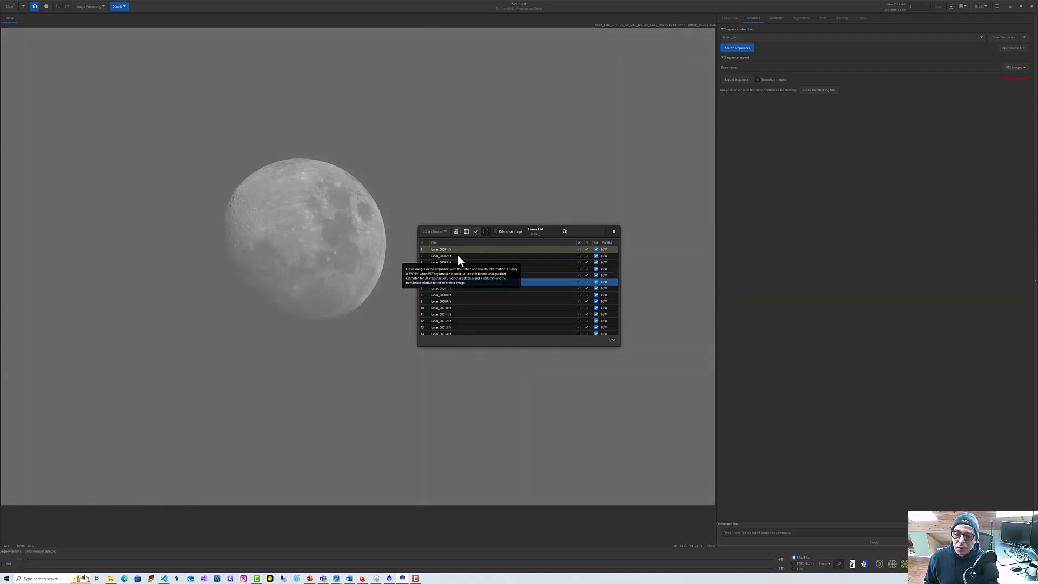
key(Down)
key(Down)
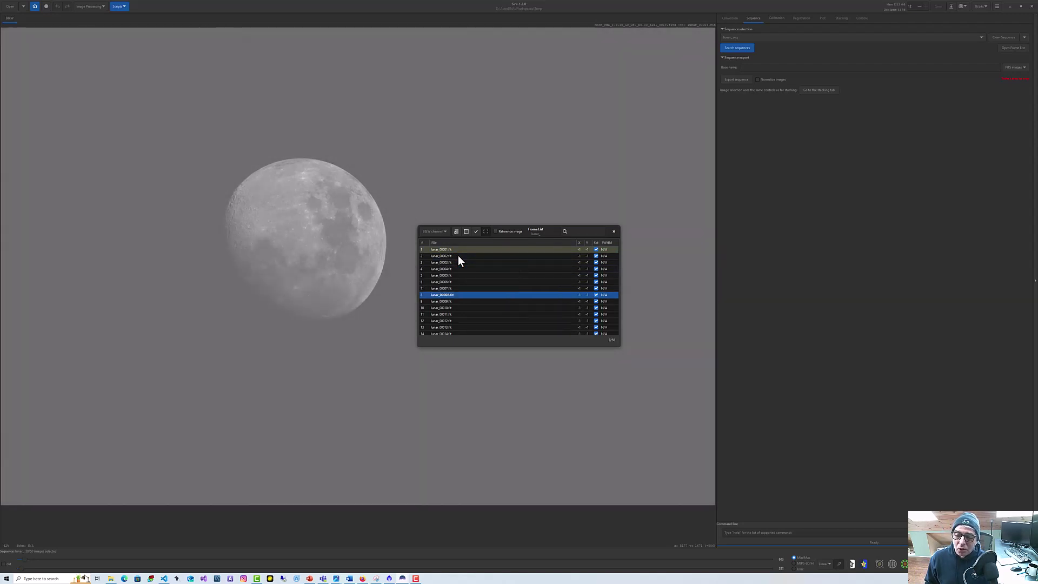
key(Down)
key(Down)
key(Down)
key(Down)
key(Down)
key(Down)
key(Down)
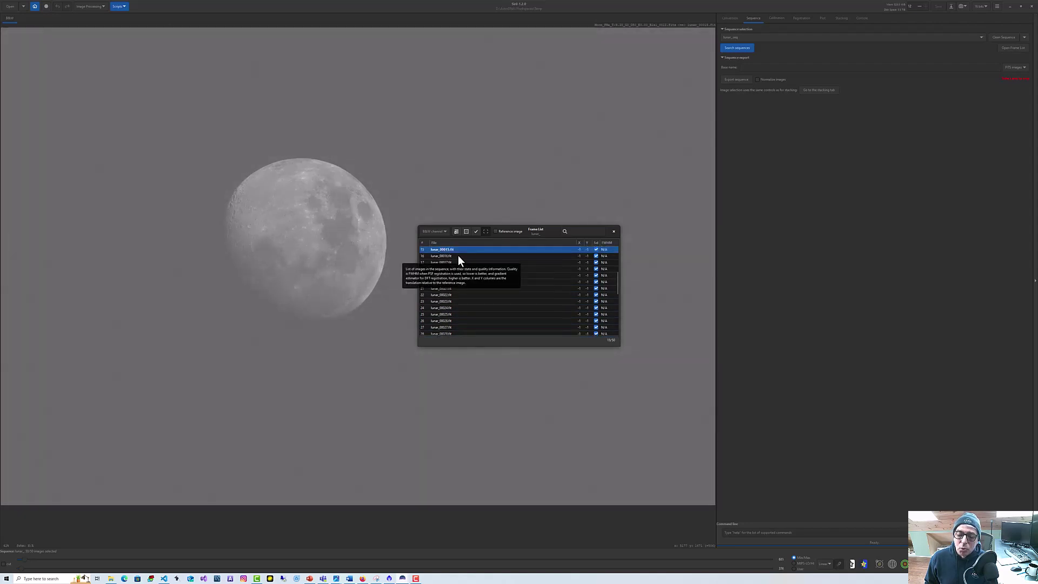
key(Down)
key(Down)
key(Down)
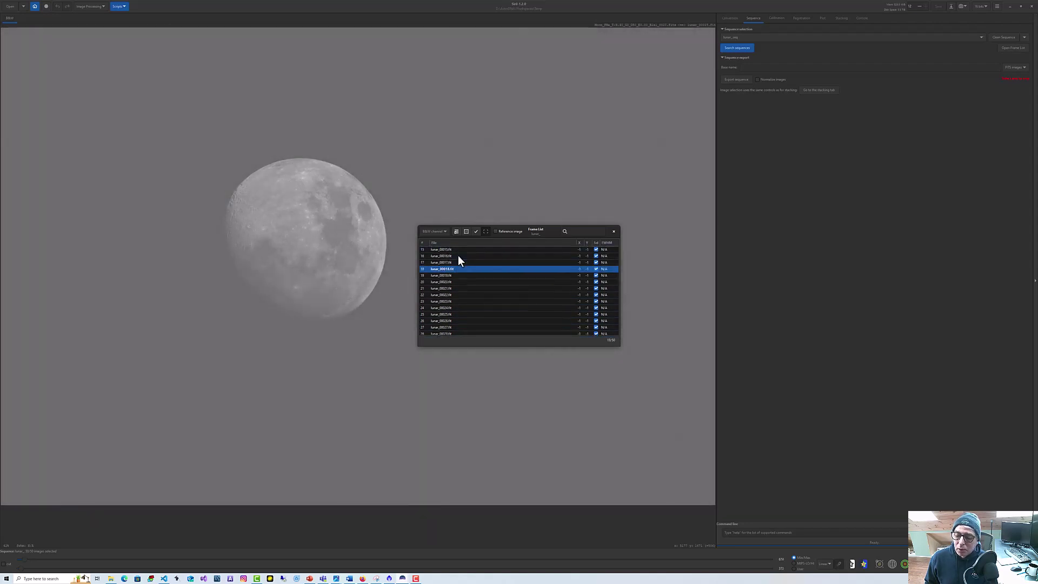
key(Down)
key(Down)
key(Down)
key(Down)
key(Down)
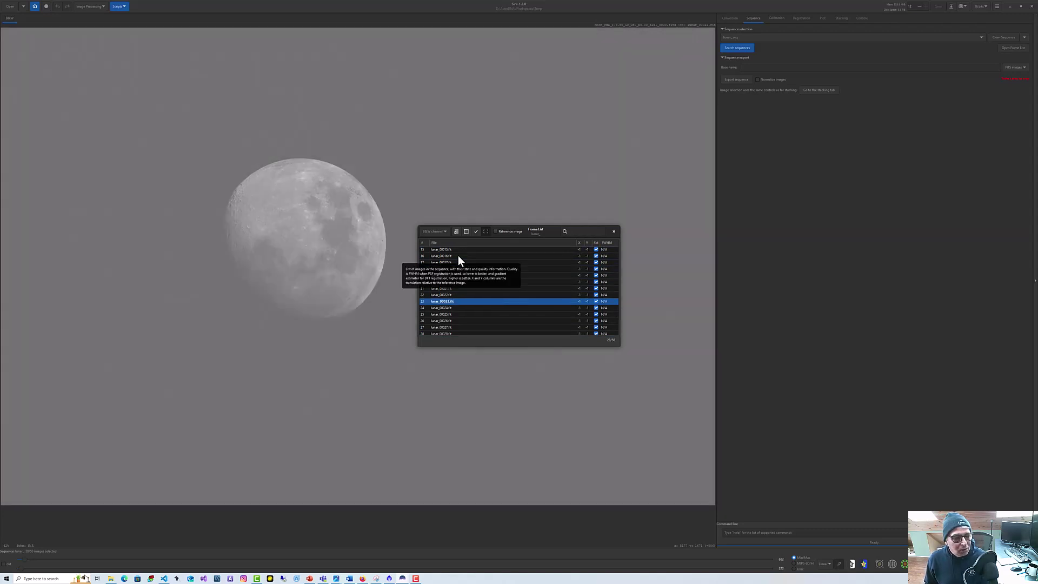
key(Down)
key(Down)
key(Down)
key(Down)
key(Down)
key(Down)
key(Down)
key(Down)
key(Down)
key(Down)
key(Down)
key(Down)
key(Down)
key(Down)
key(Down)
key(Down)
key(Down)
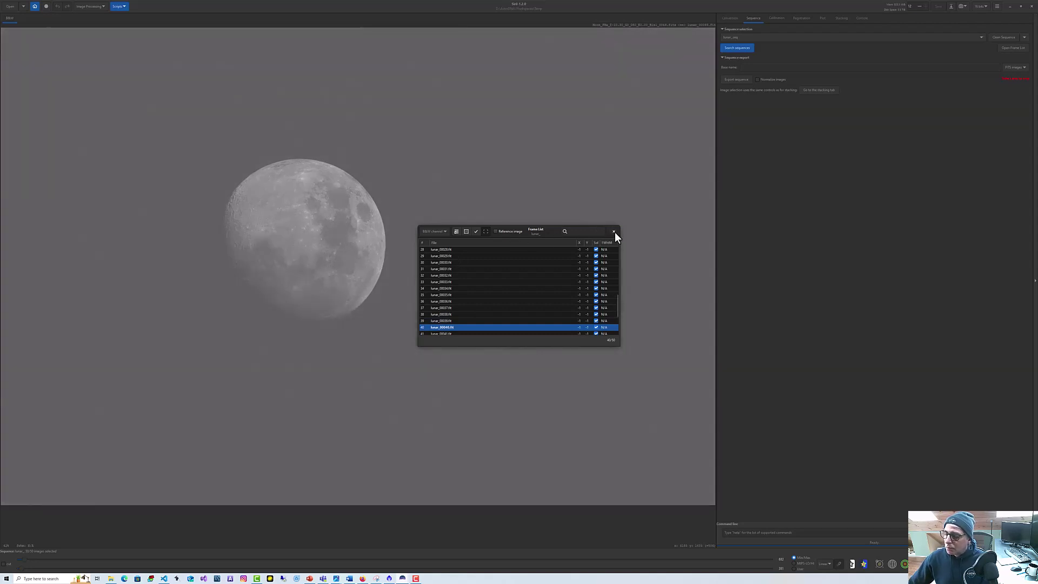
click(614, 231)
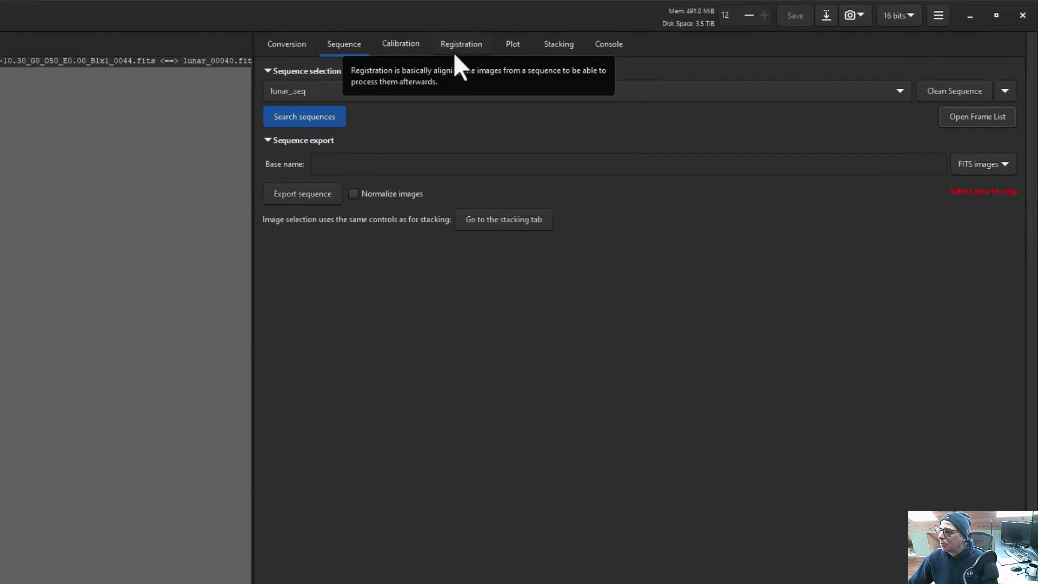
click(462, 43)
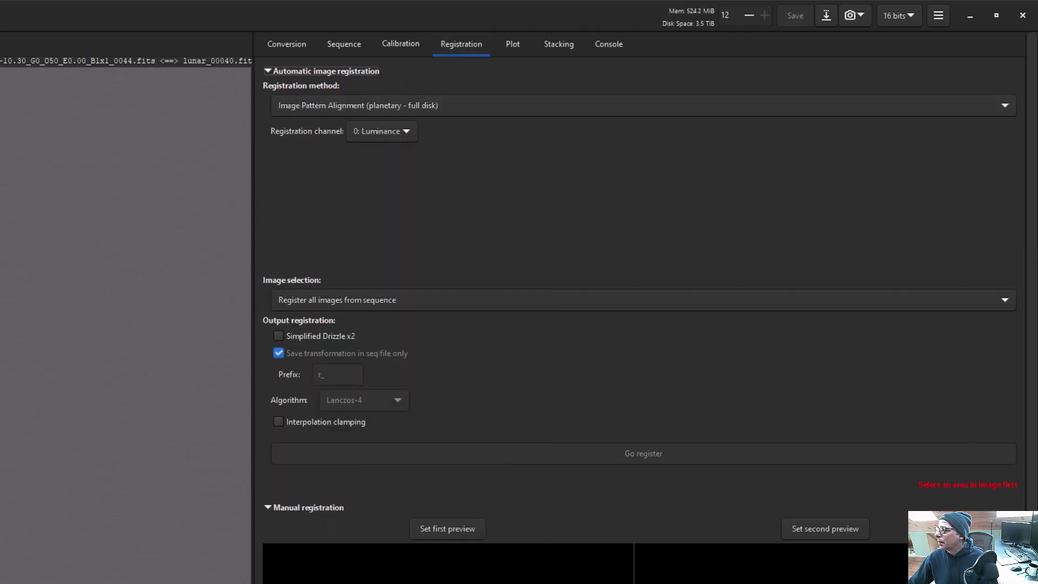
click(1005, 106)
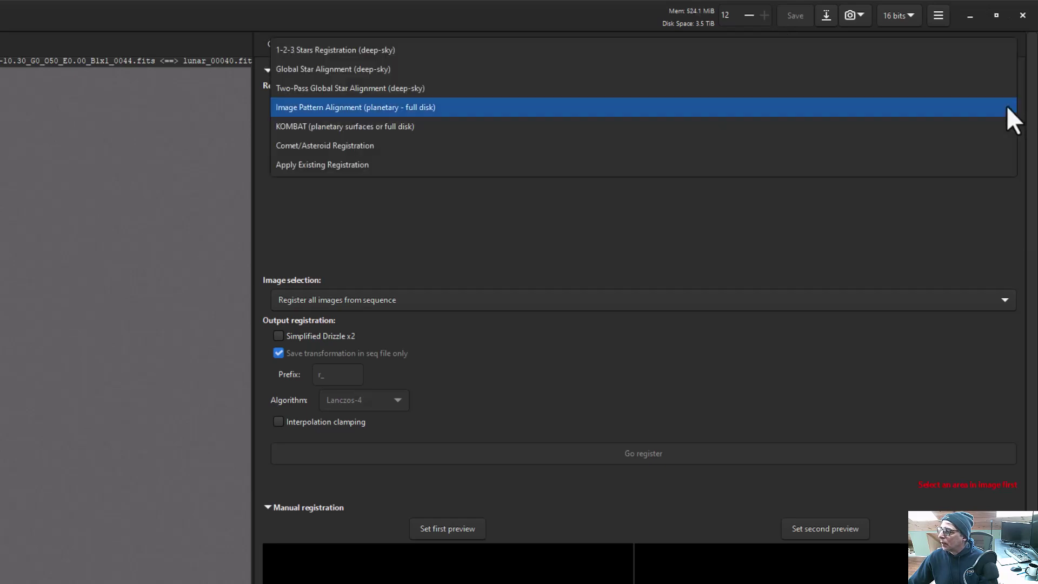
click(884, 112)
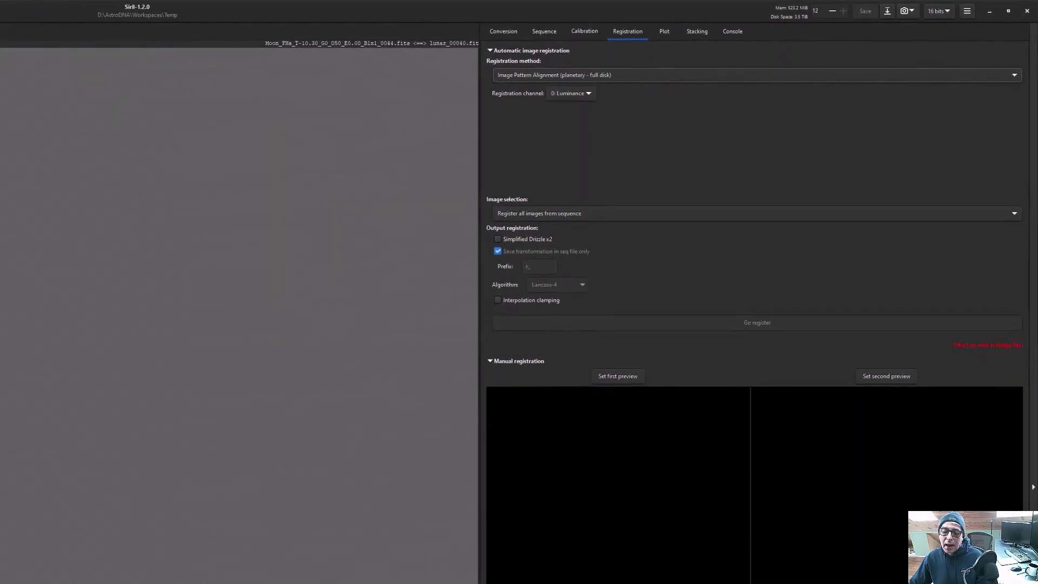
Draw a box around the Moon, tighten its right and bottom edges, and register all frames.
drag(0, 213, 169, 453)
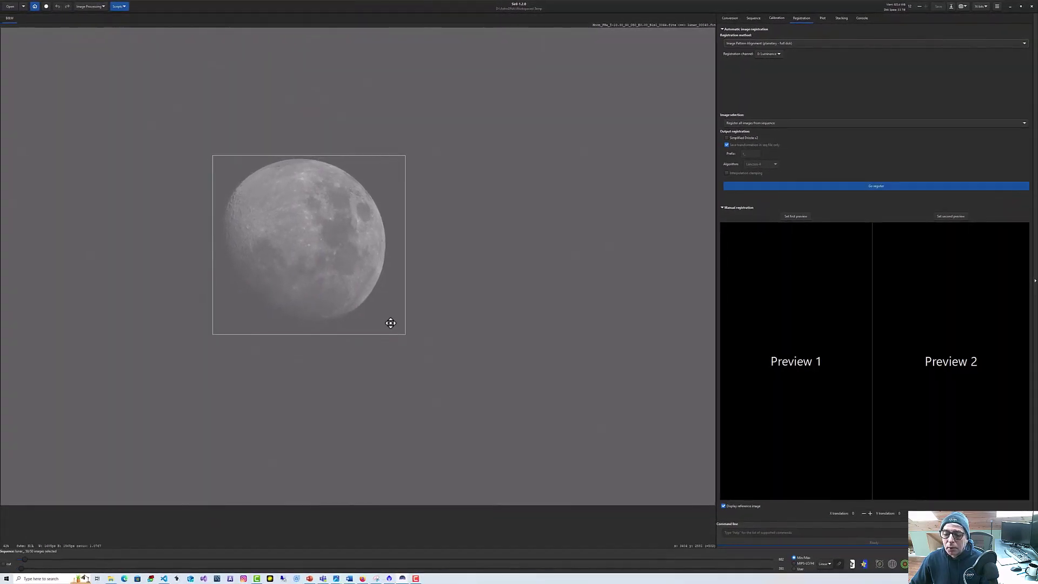
drag(390, 323, 388, 322)
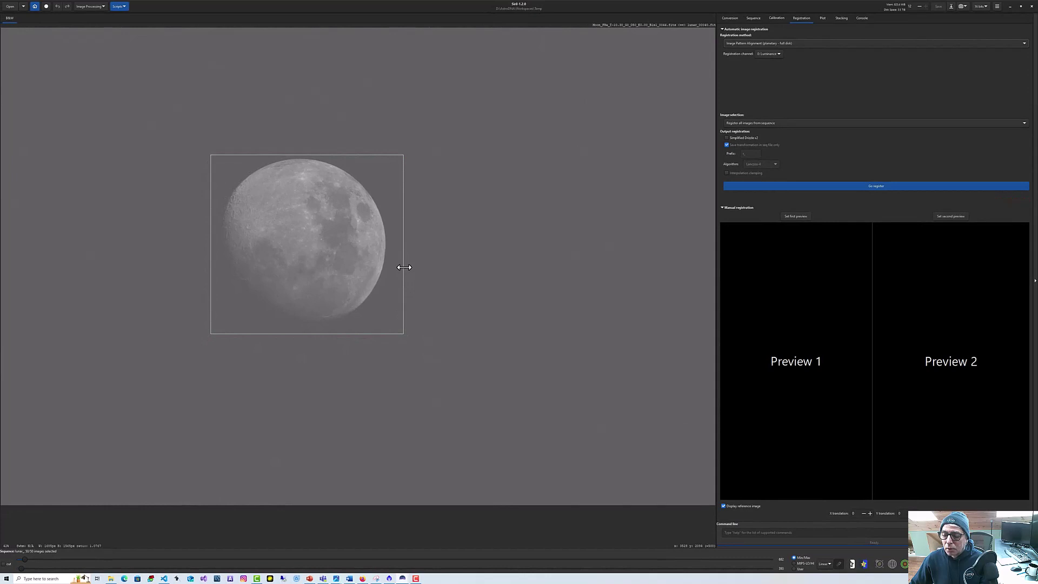
drag(404, 267, 393, 267)
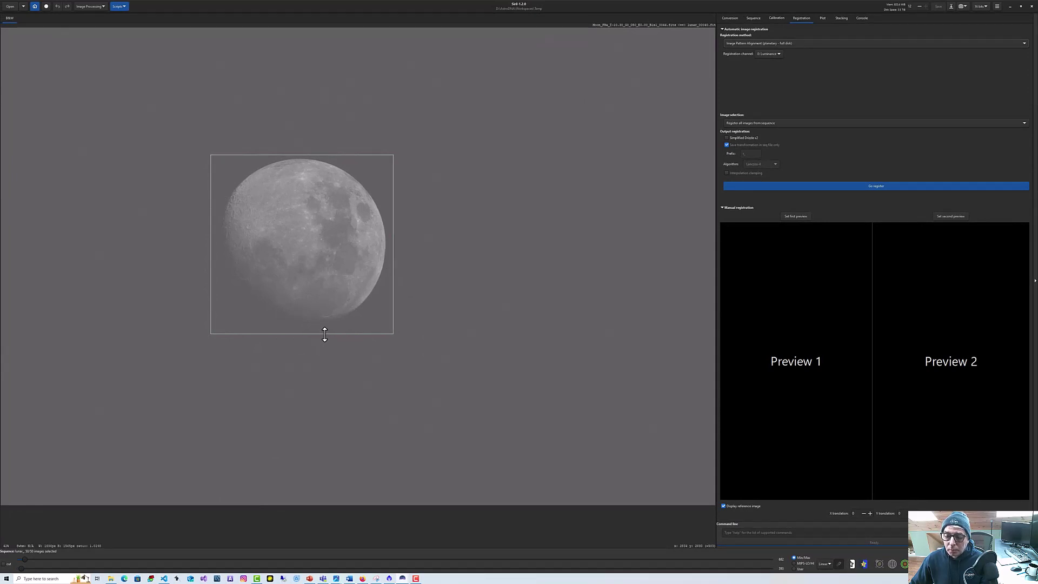
drag(325, 334, 324, 332)
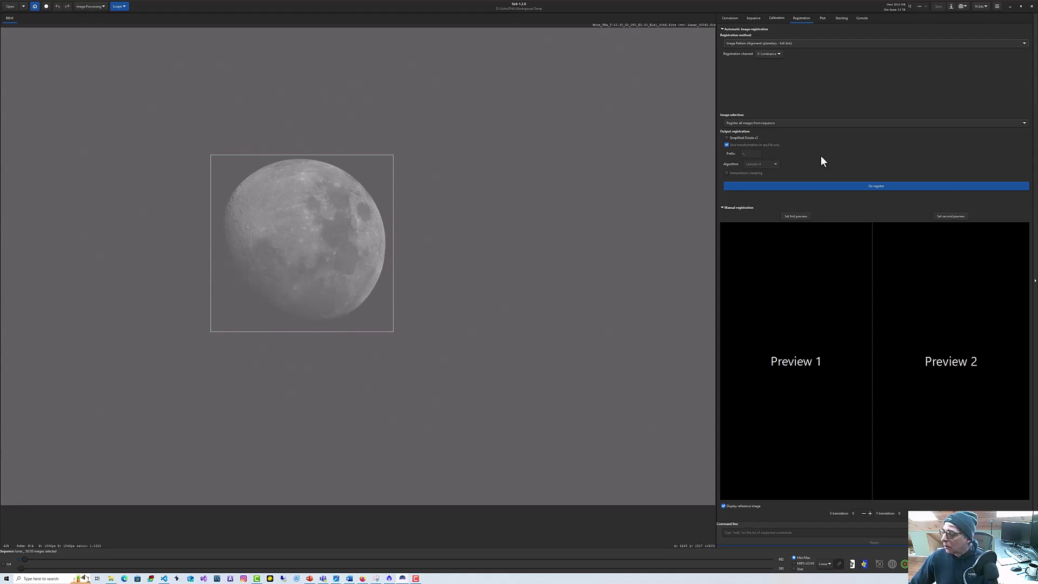
click(877, 186)
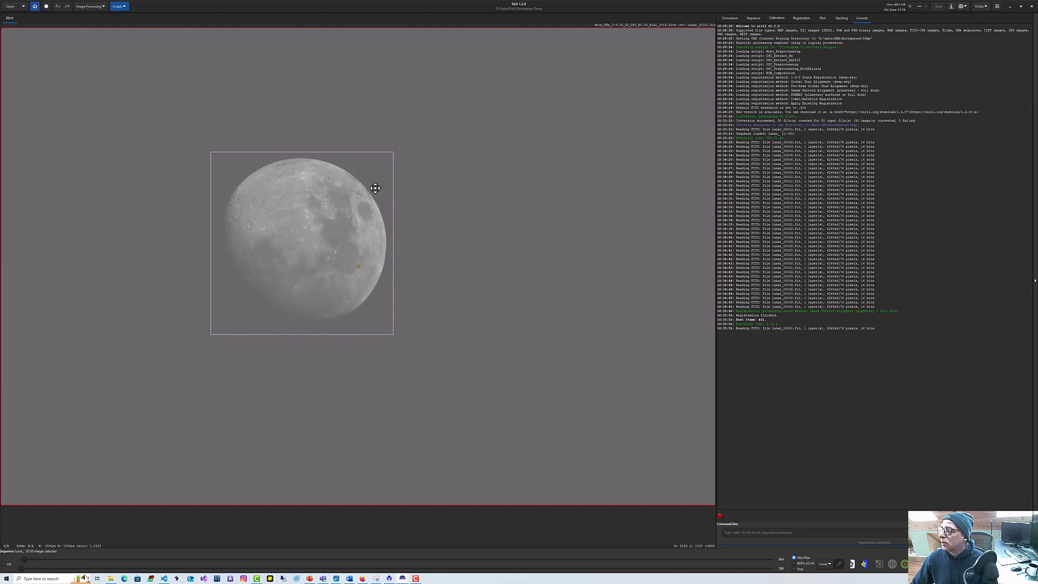
Replace the default output name with LunarStack and stack the registered lunar frames.
click(841, 18)
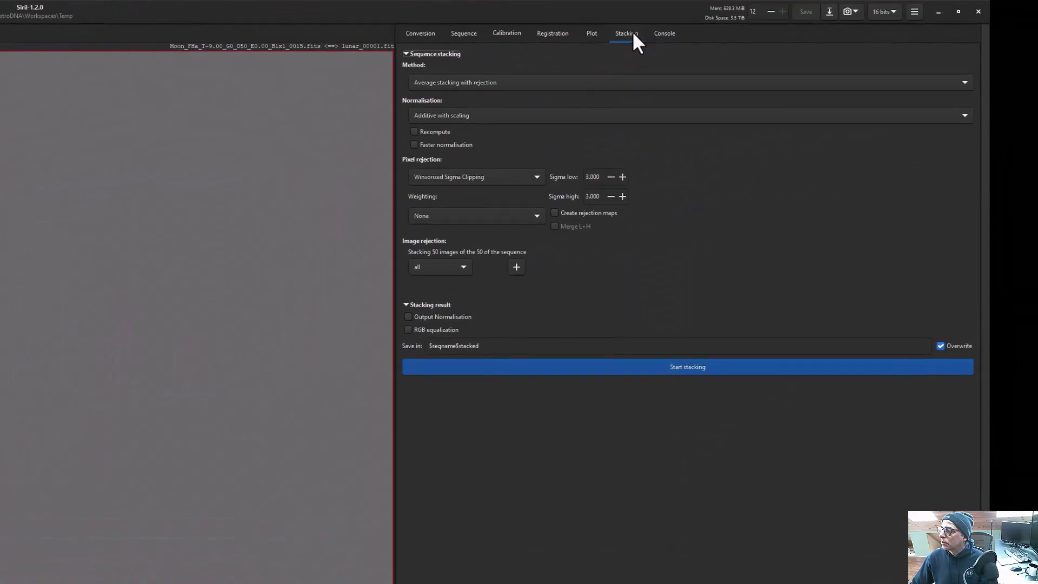
drag(521, 343, 383, 345)
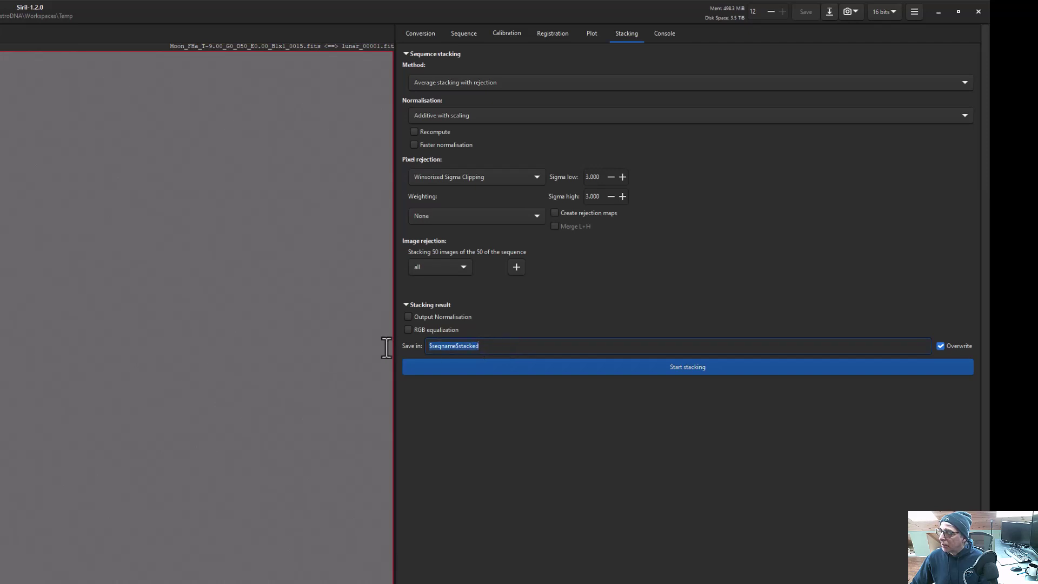
text(LunarStack)
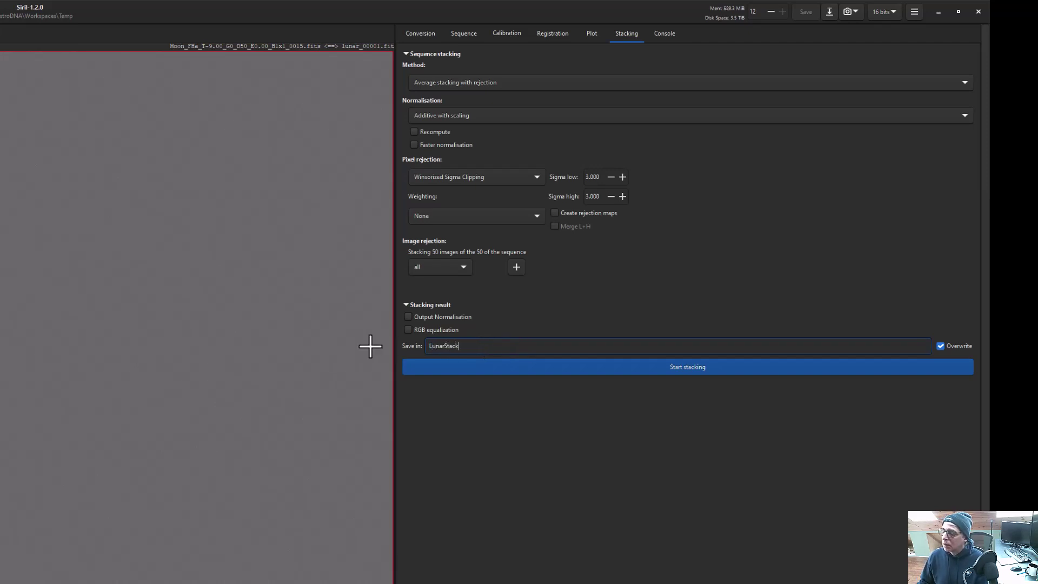
click(514, 370)
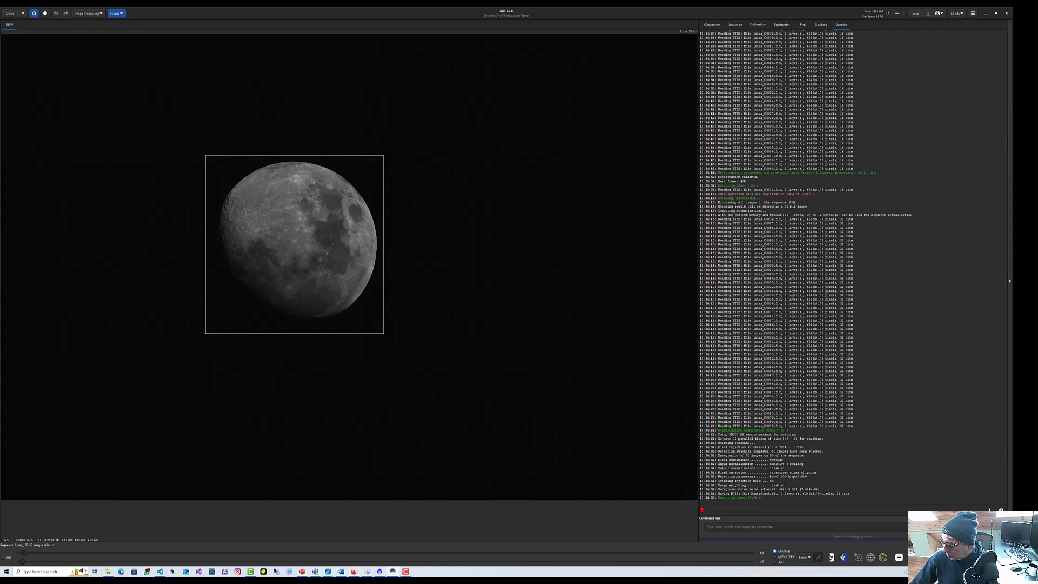
key(ctrl+1)
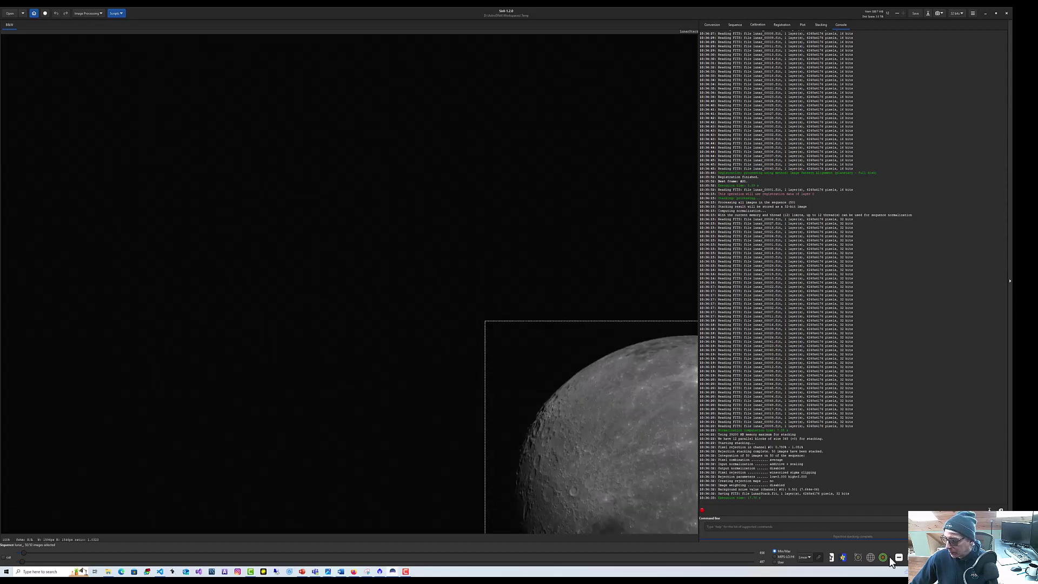
drag(426, 449, 288, 215)
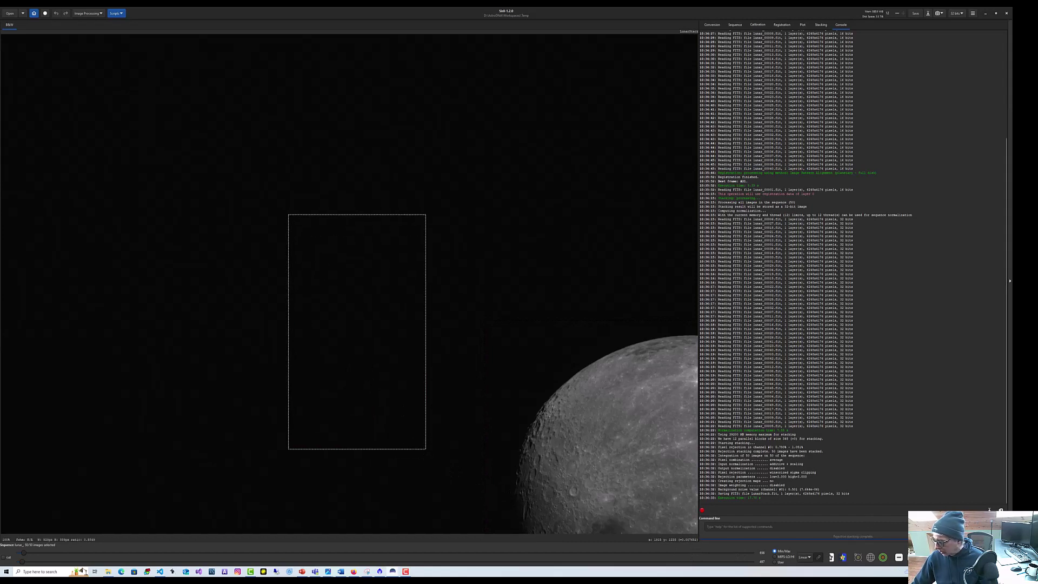
key(ctrl+0)
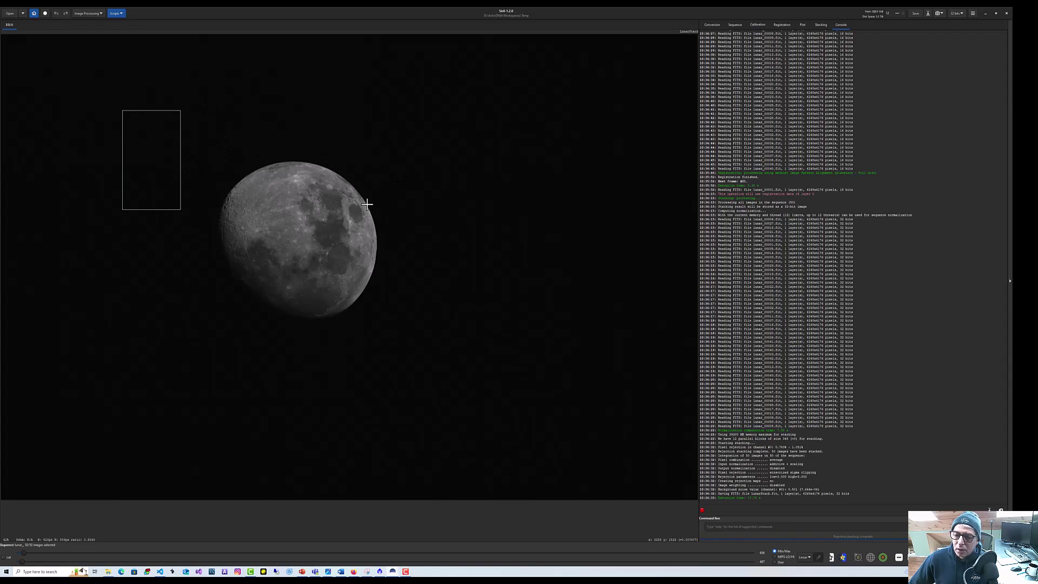
Open and dismiss the snapshot options menu without making changes.
click(942, 12)
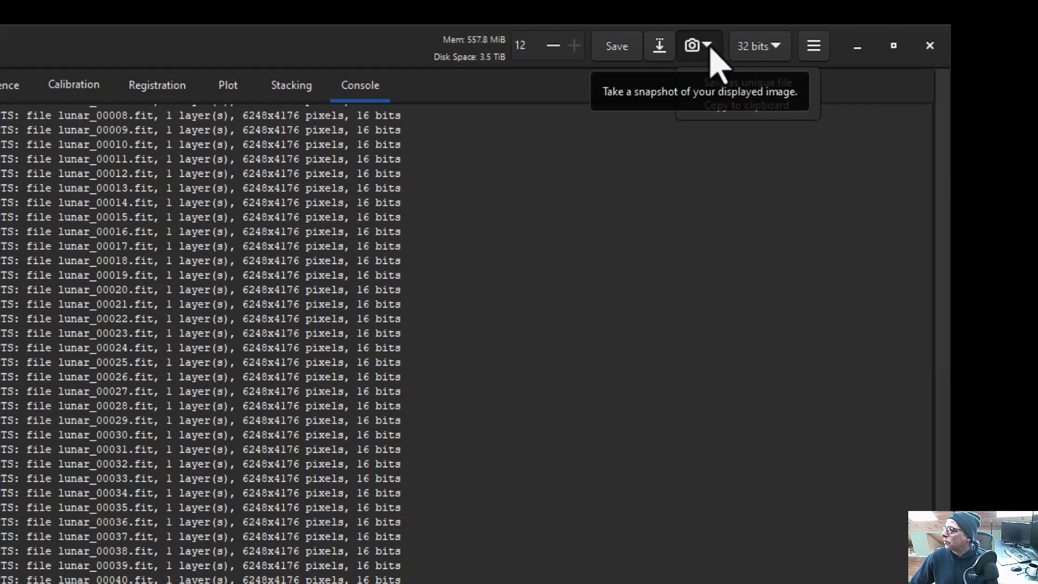
click(709, 47)
click(706, 46)
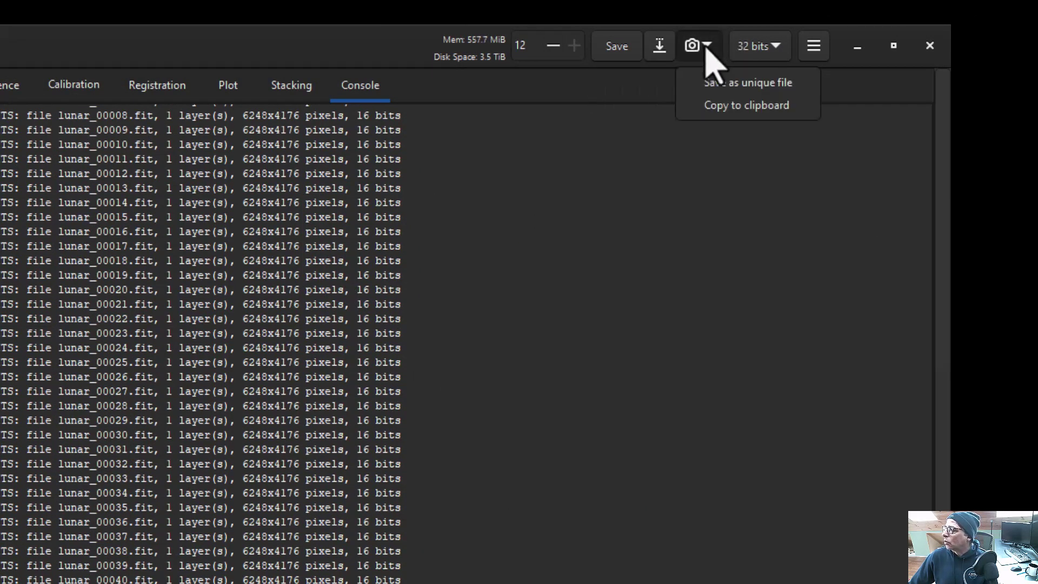
click(731, 91)
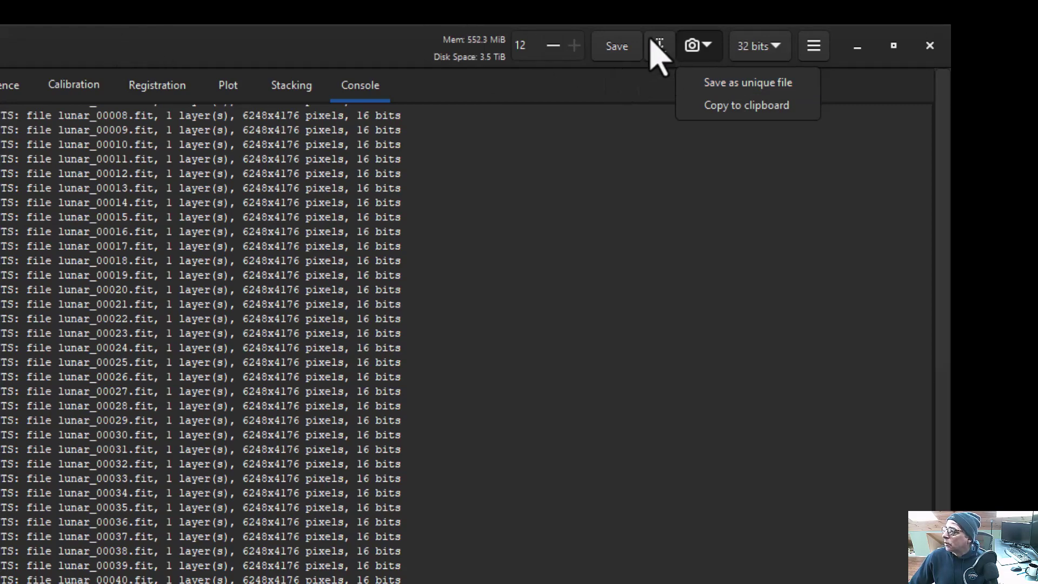
click(626, 46)
Save the stack as LunarStack.tif with 32-bit floating point samples.
click(661, 48)
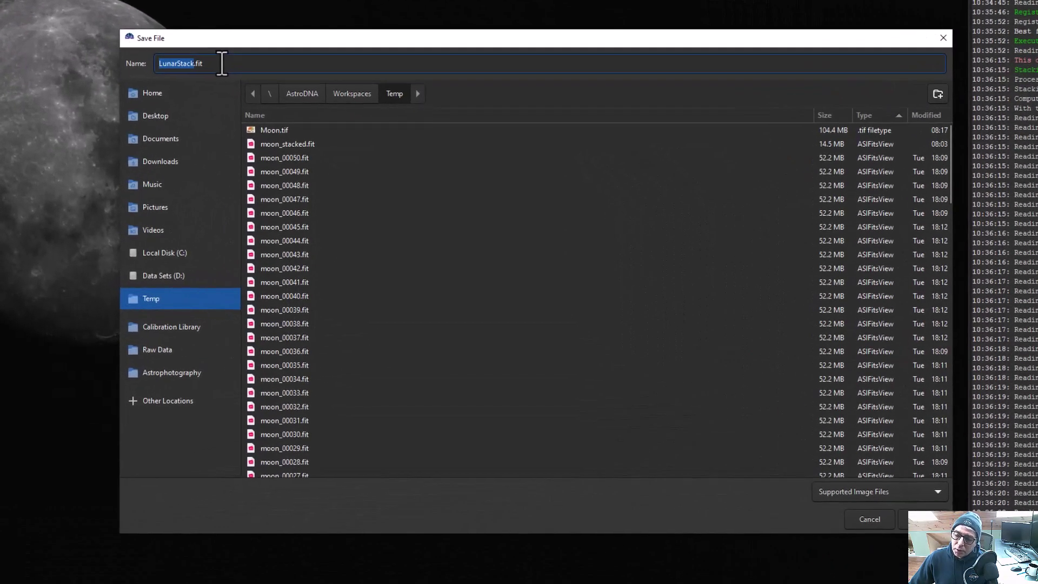
click(221, 63)
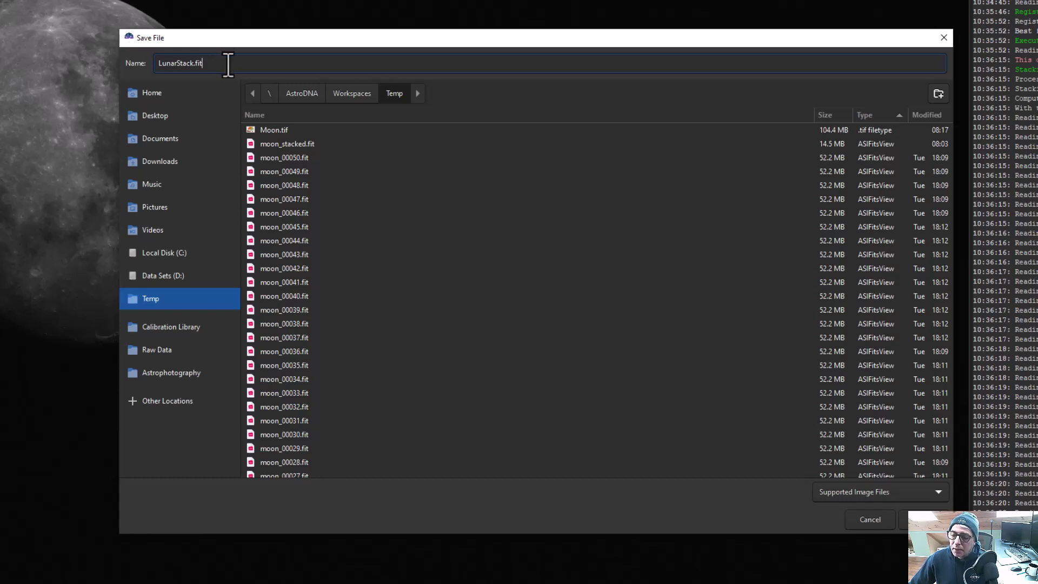
key(BackSpace)
key(BackSpace)
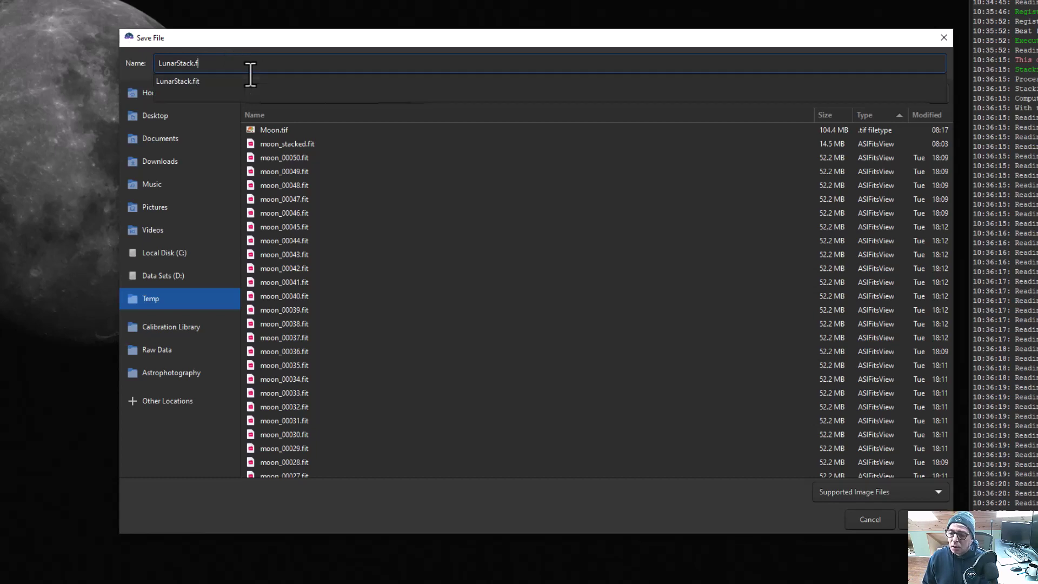
text(ti)
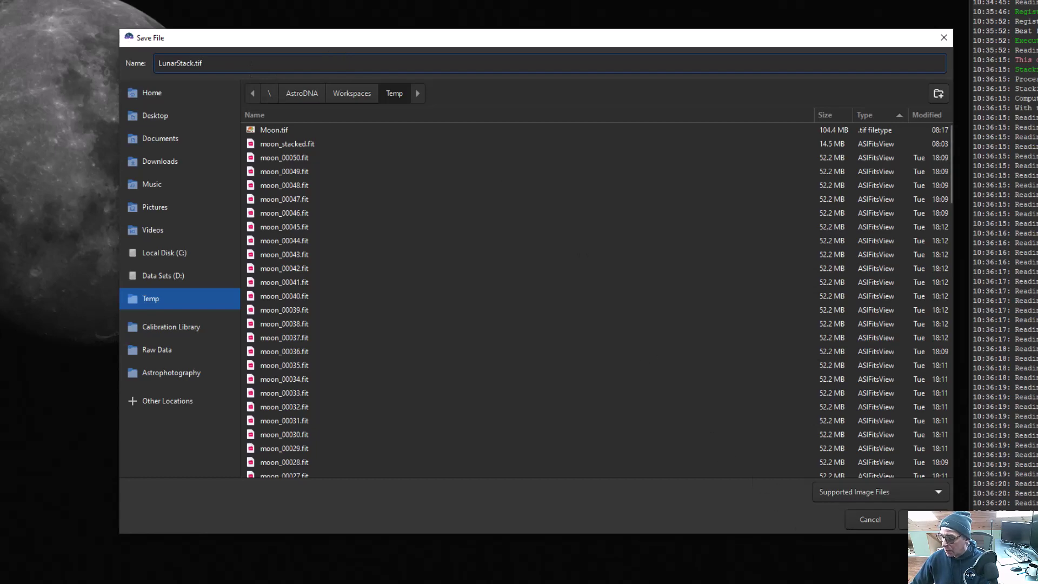
click(921, 519)
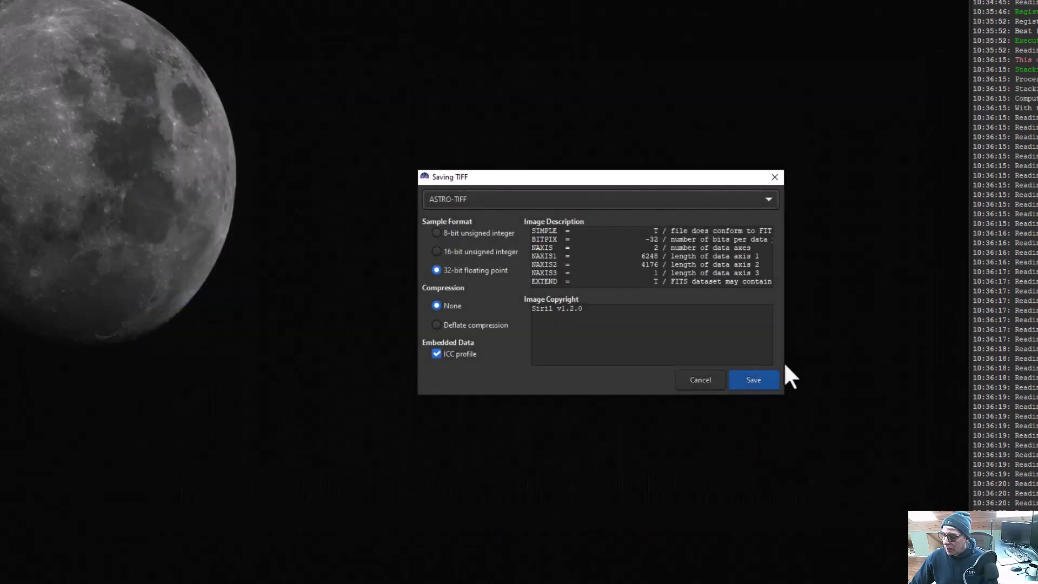
click(762, 380)
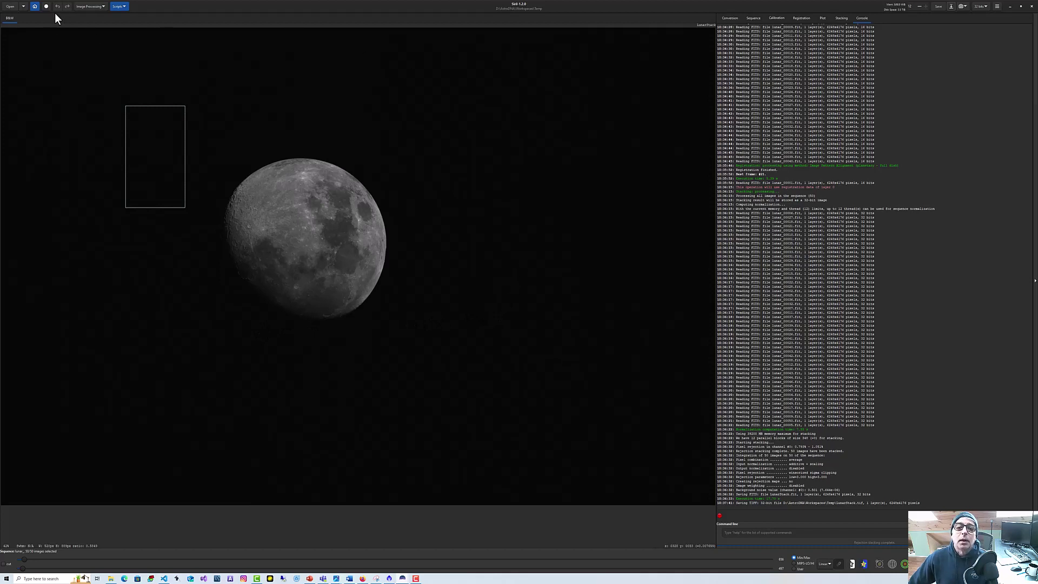
Open Geometry > Rotate & Crop, outline the Moon, then close without cropping and clear the selection.
click(89, 6)
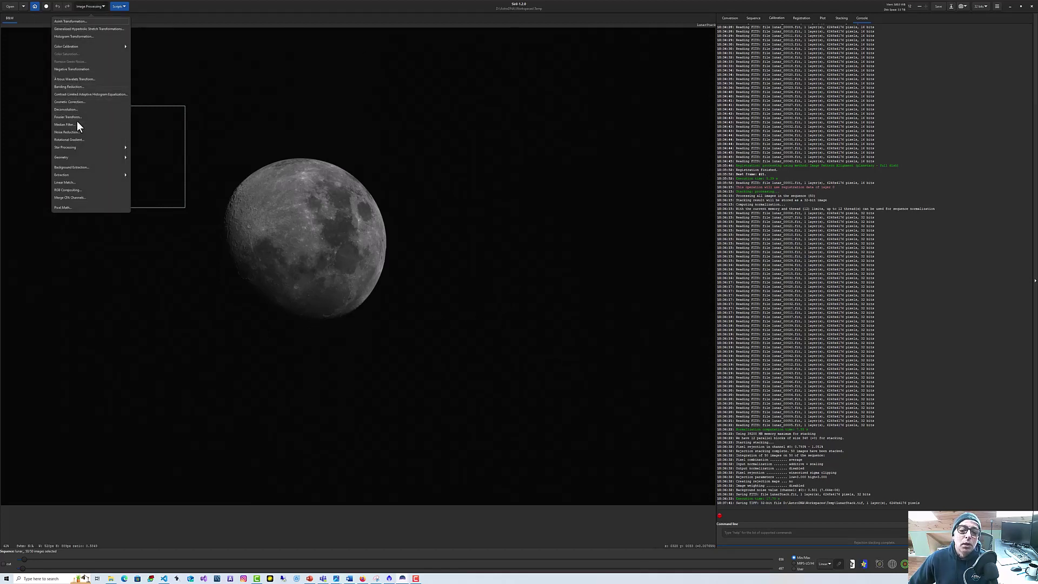
click(124, 158)
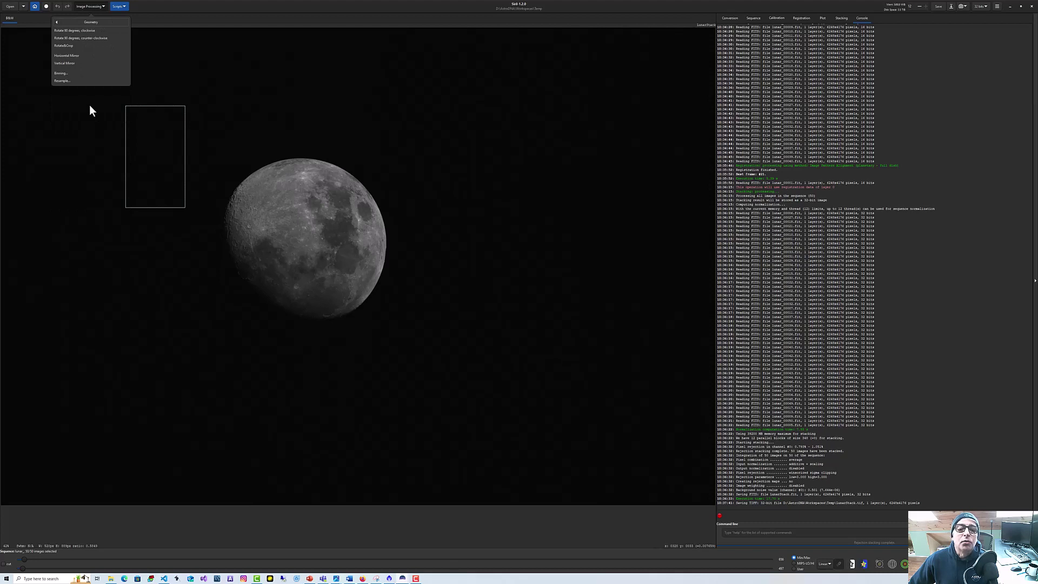
click(74, 45)
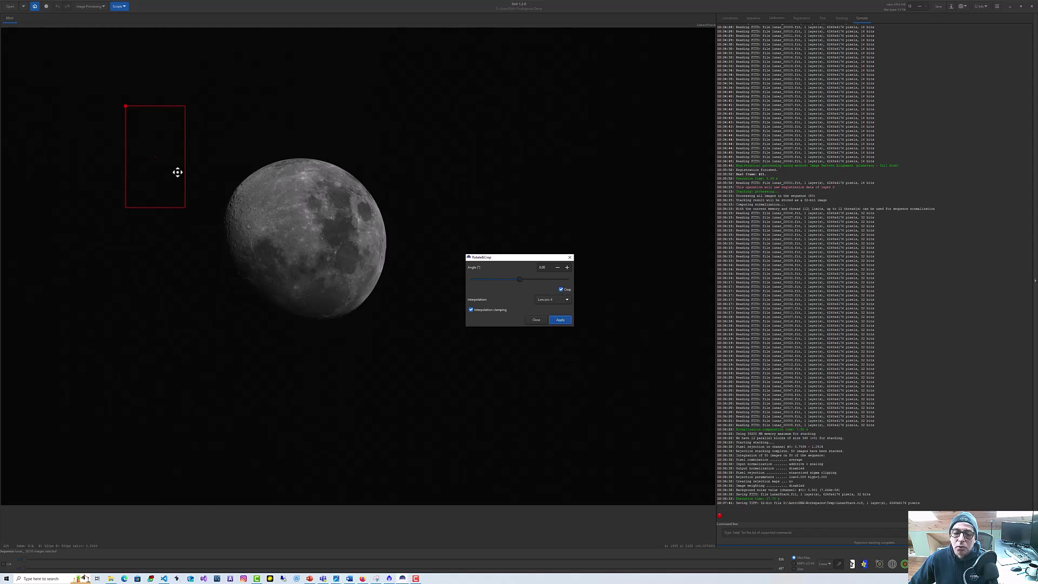
drag(185, 182, 451, 323)
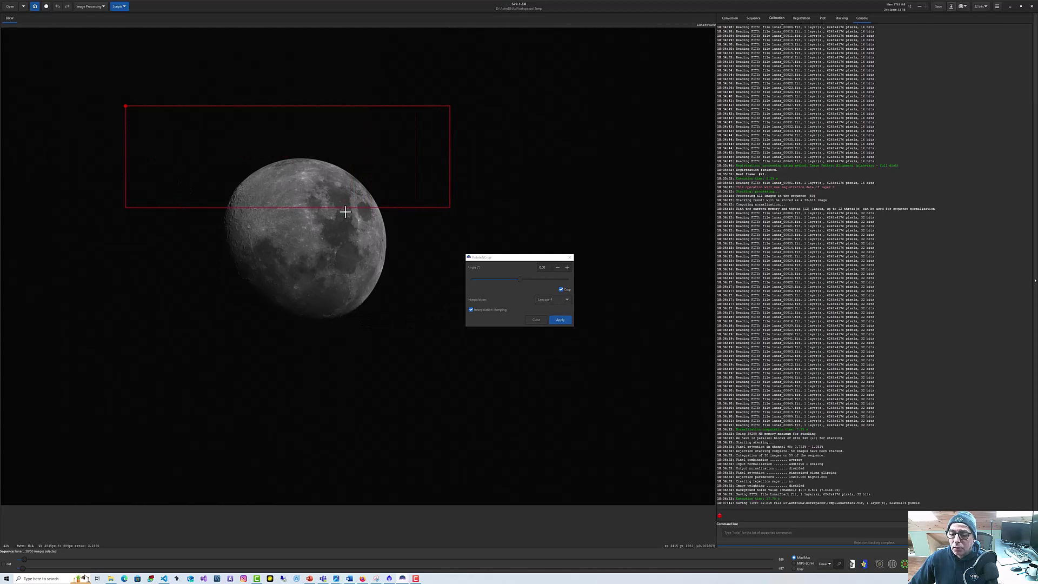
drag(320, 207, 341, 382)
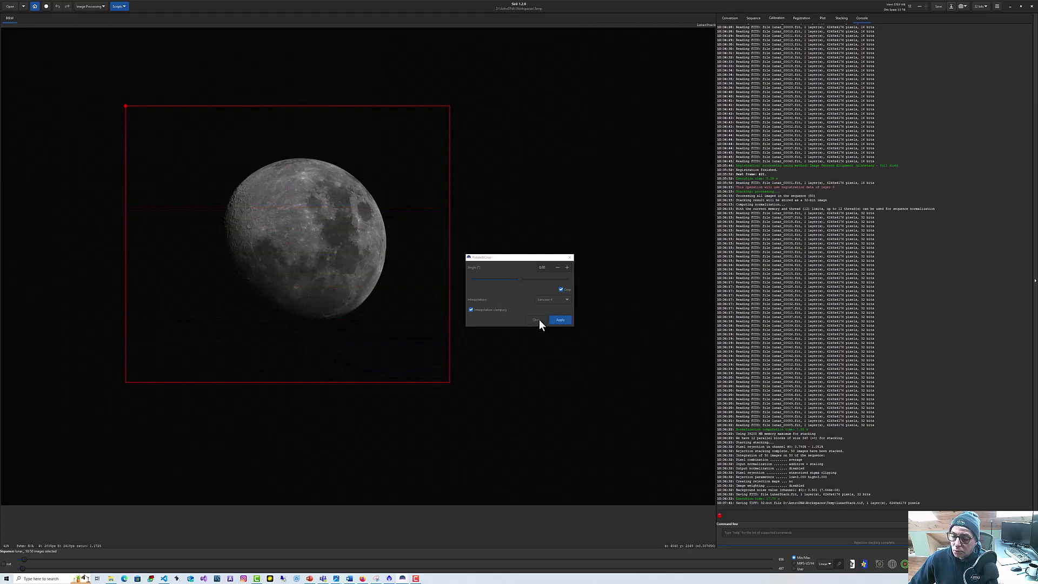
click(536, 319)
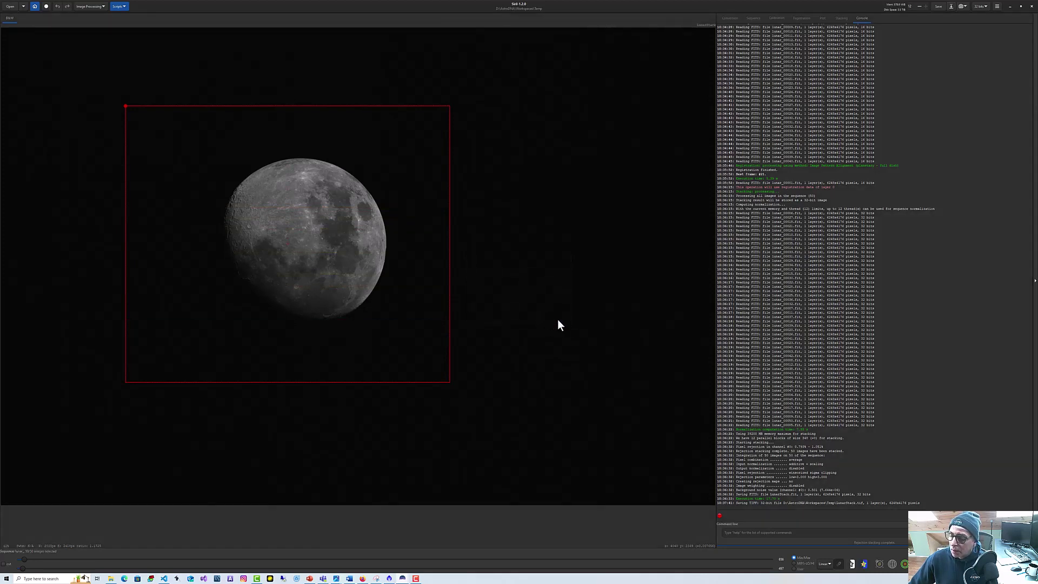
click(508, 227)
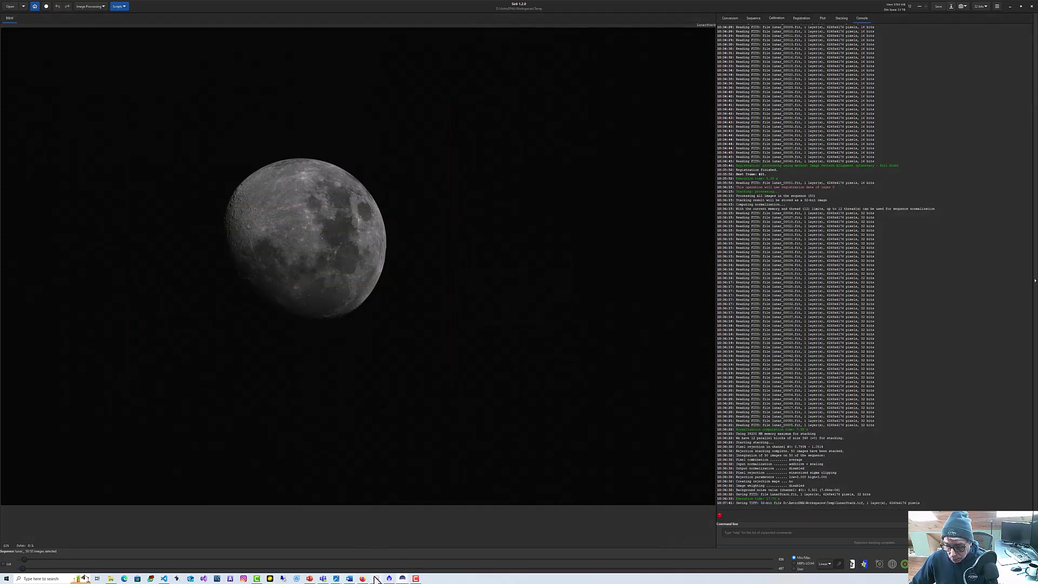
Launch GIMP via Windows search, convert LunarStack to built-in grayscale, and dismiss Image Recovery.
click(40, 578)
text(gimp)
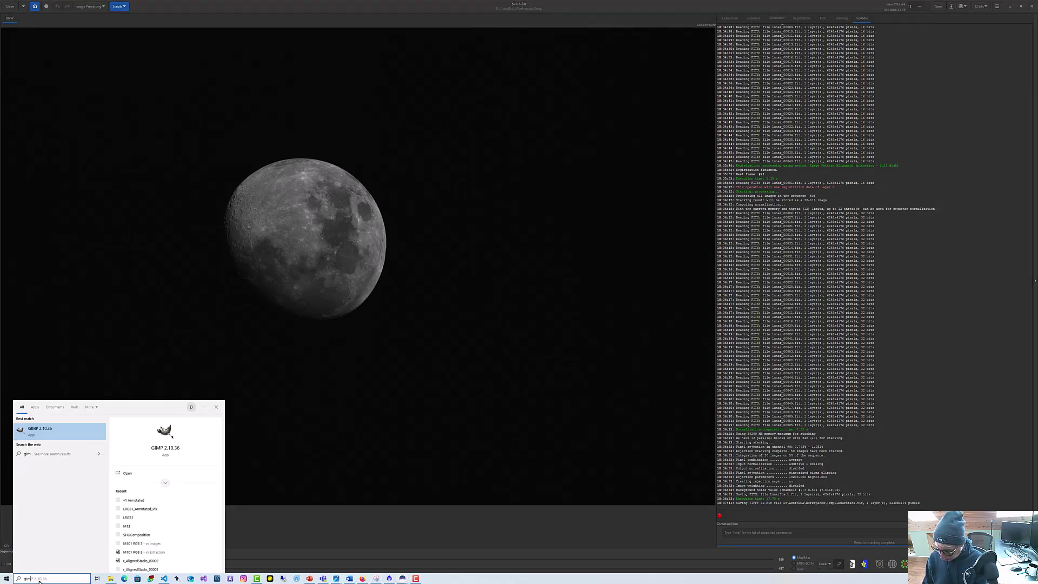
click(53, 433)
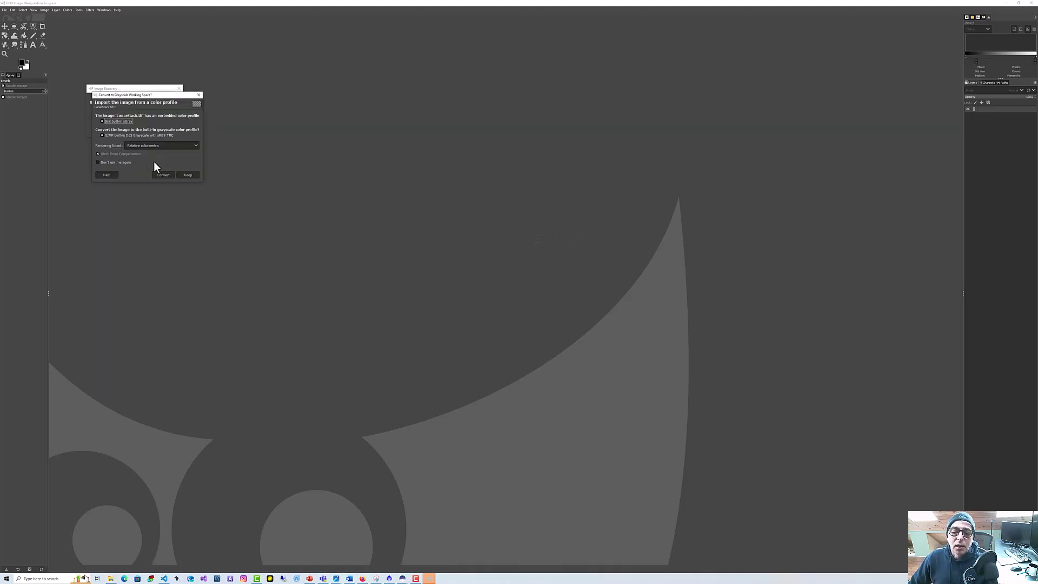
click(163, 174)
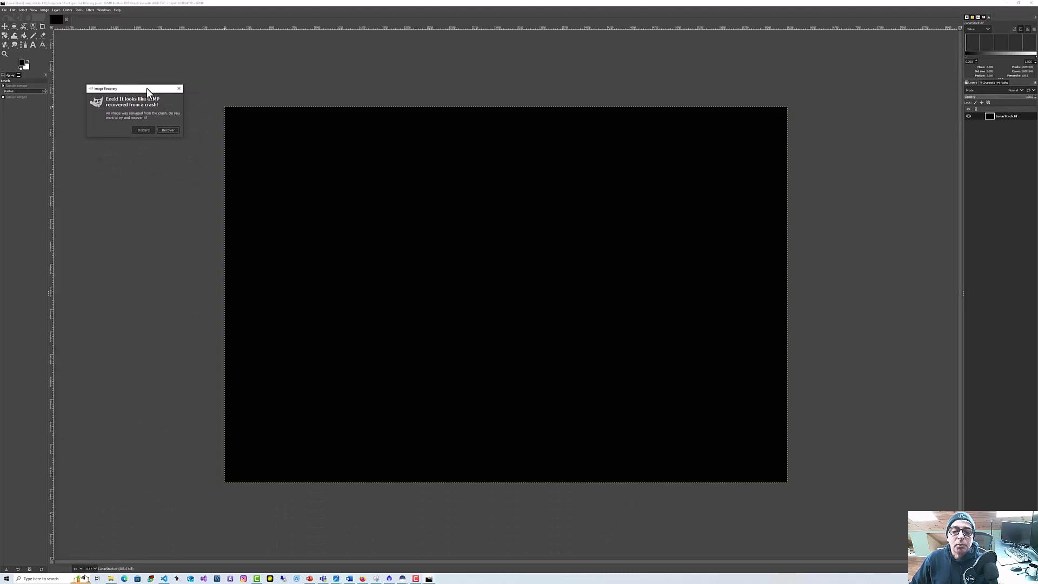
click(179, 90)
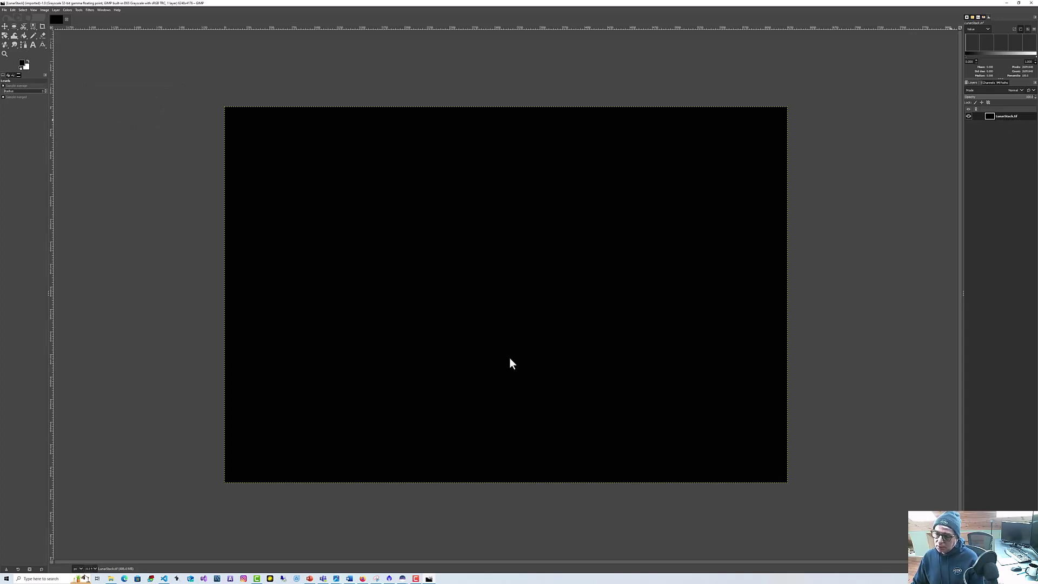
Apply Colors > Levels with the white input level lowered to 54.29.
click(78, 10)
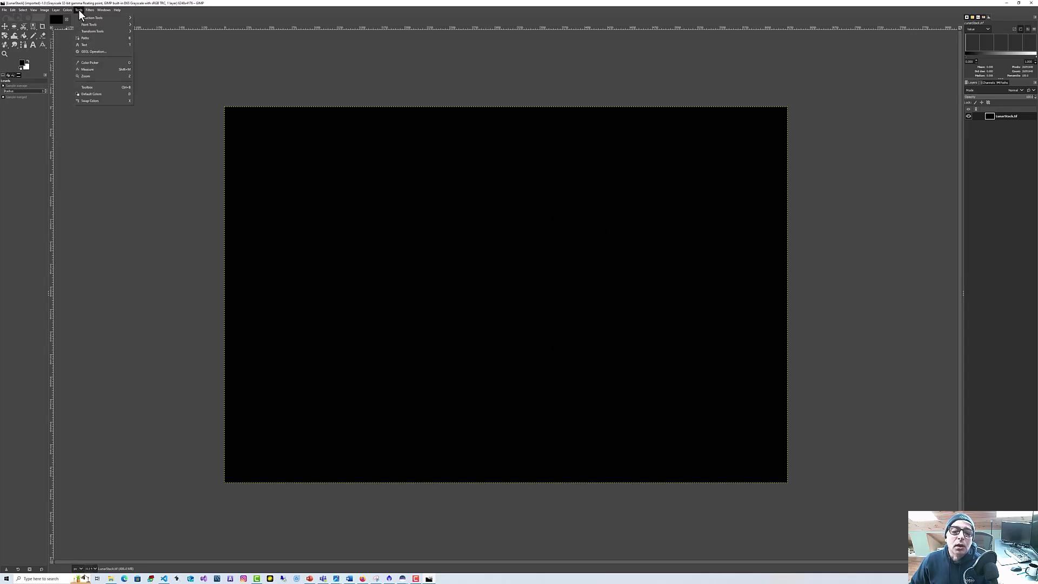
click(67, 11)
click(66, 11)
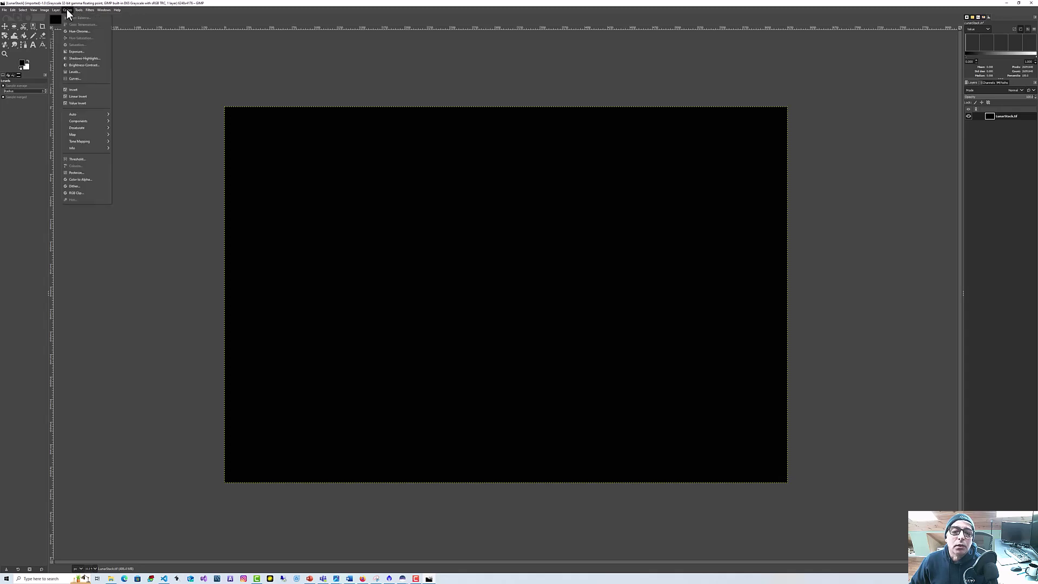
click(90, 71)
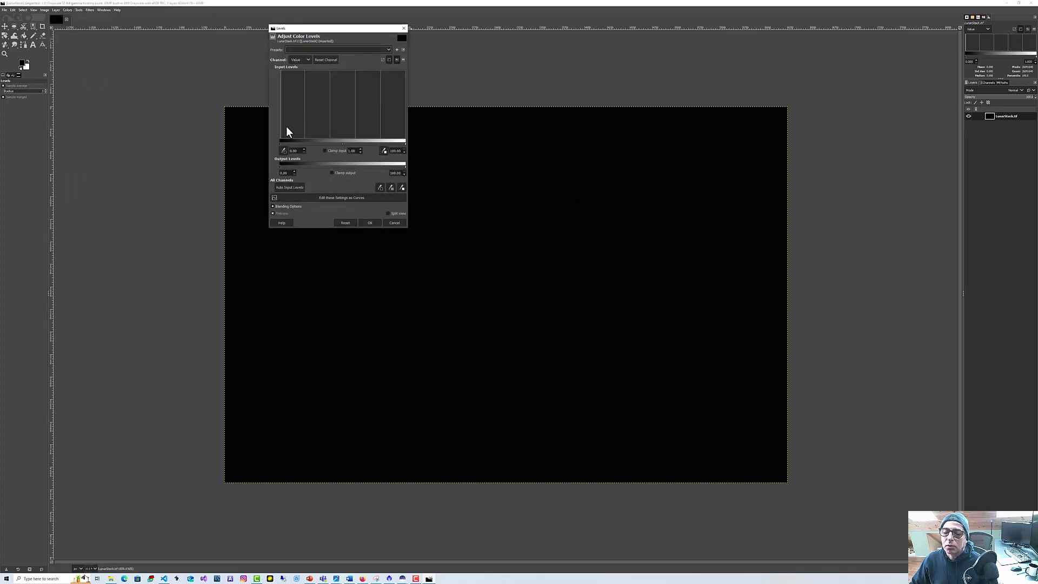
click(180, 101)
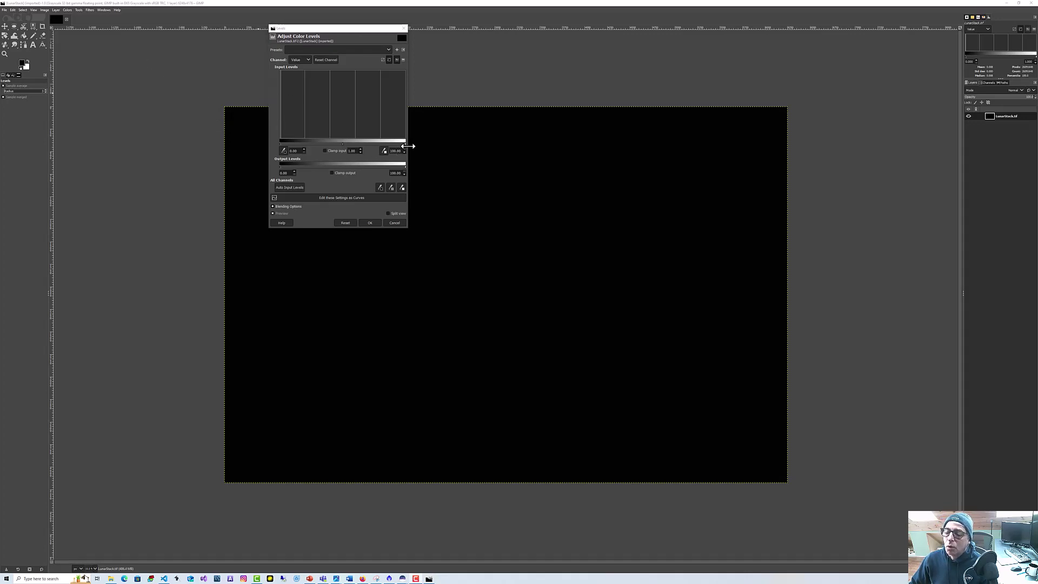
drag(404, 144, 346, 144)
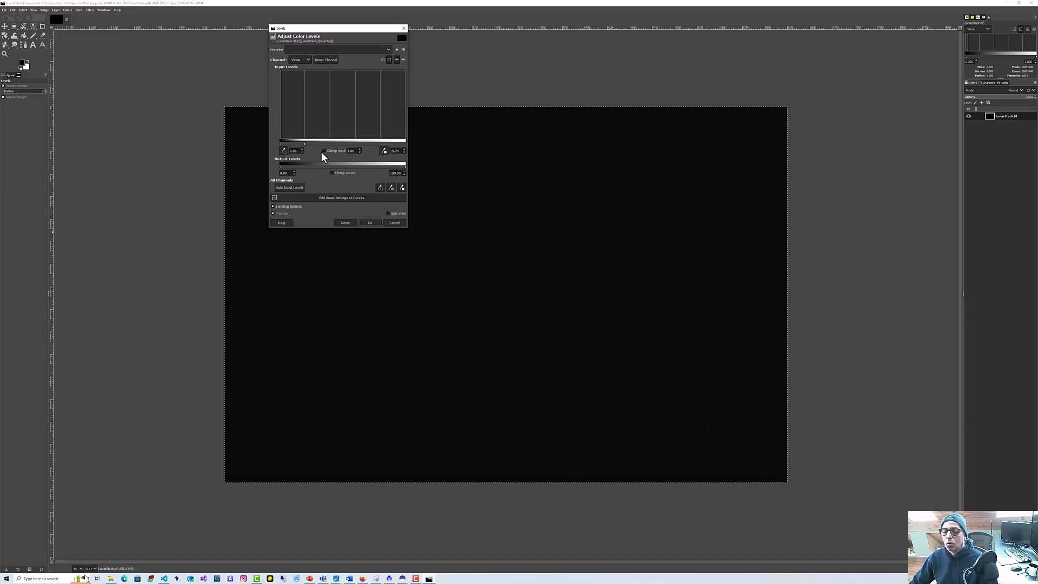
click(373, 223)
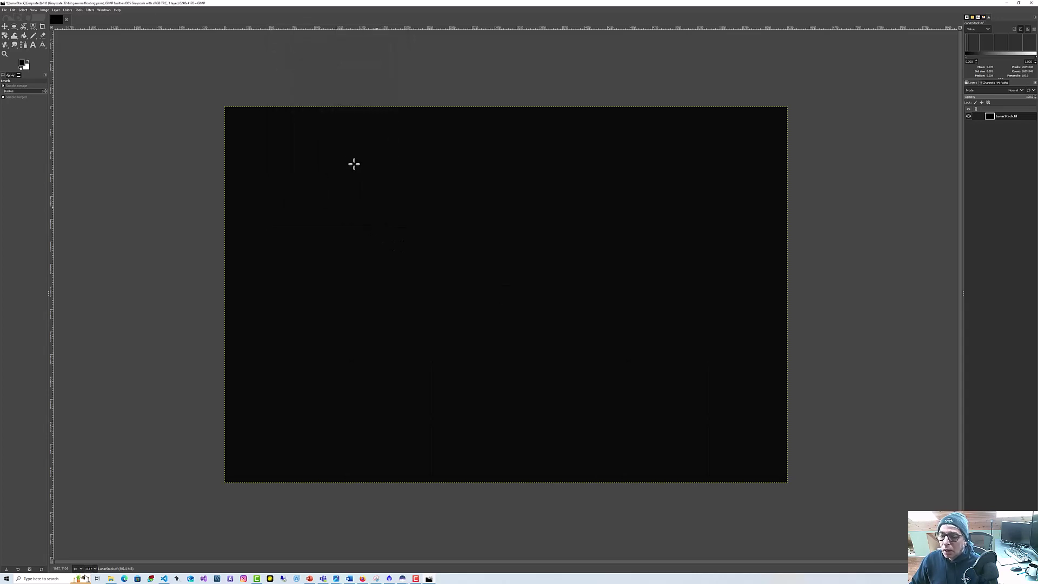
Run Levels again, dropping the white input level to 18.03.
click(68, 10)
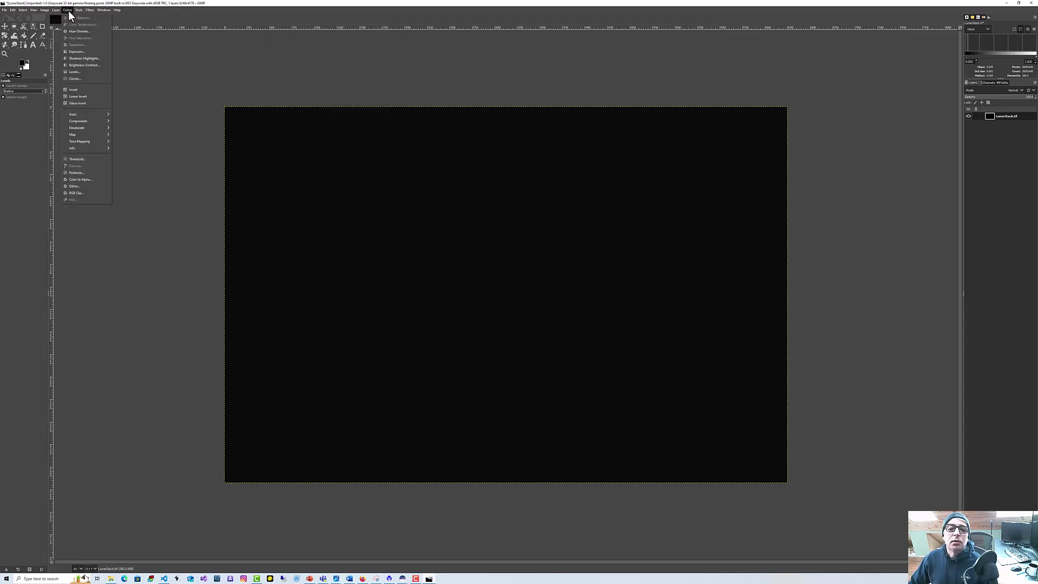
click(76, 74)
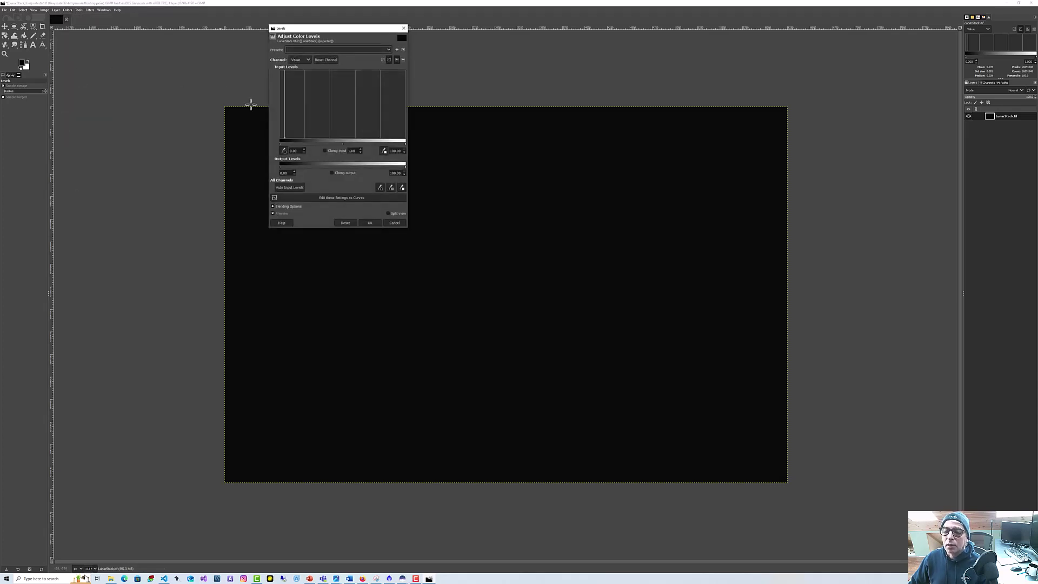
drag(405, 142, 299, 142)
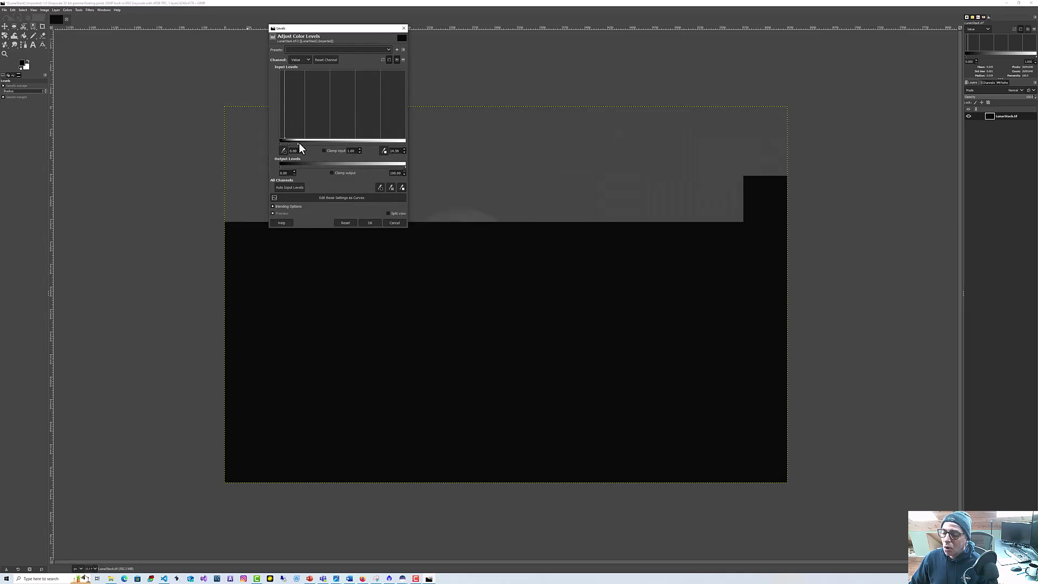
click(375, 224)
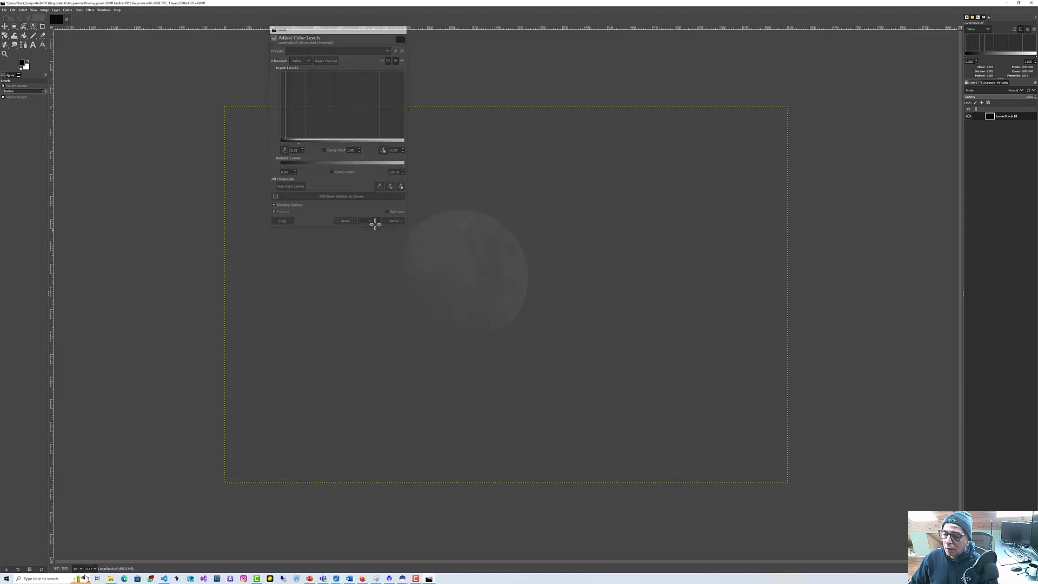
Apply Levels with black input 24.68 and gamma 0.76 to turn the sky black.
click(80, 10)
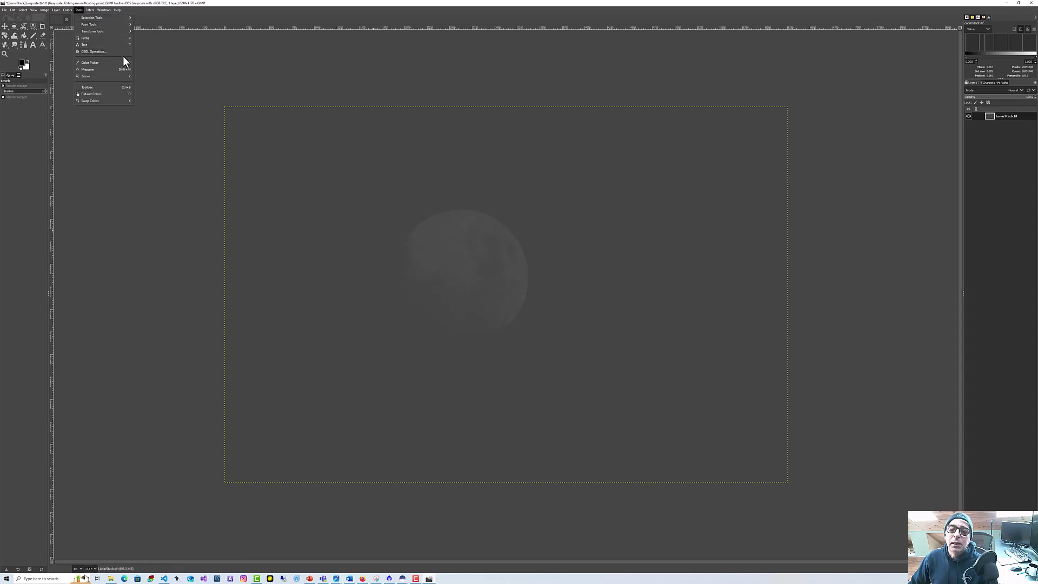
key(Escape)
click(79, 10)
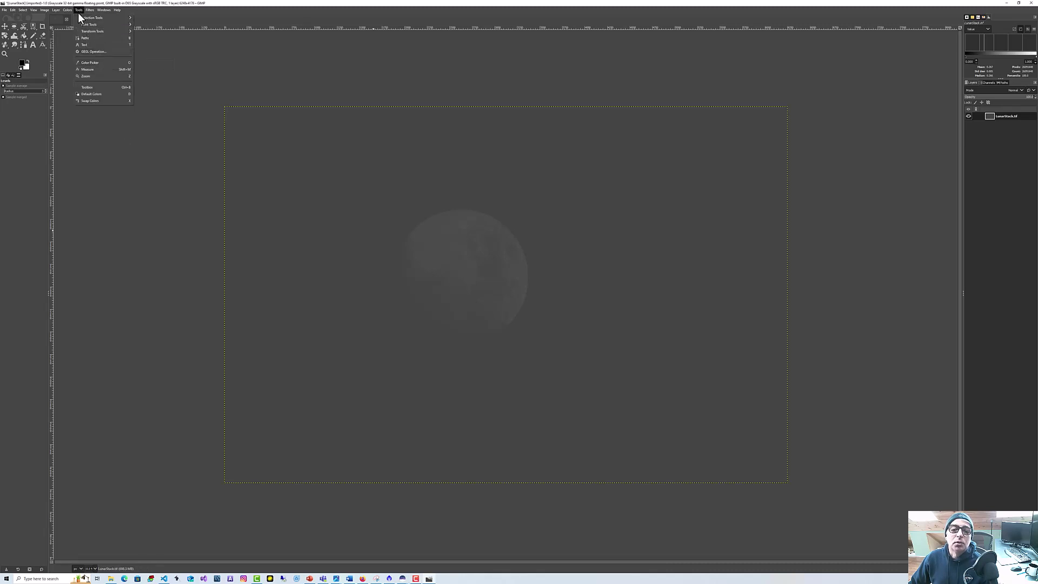
click(81, 70)
drag(280, 143, 359, 144)
click(345, 223)
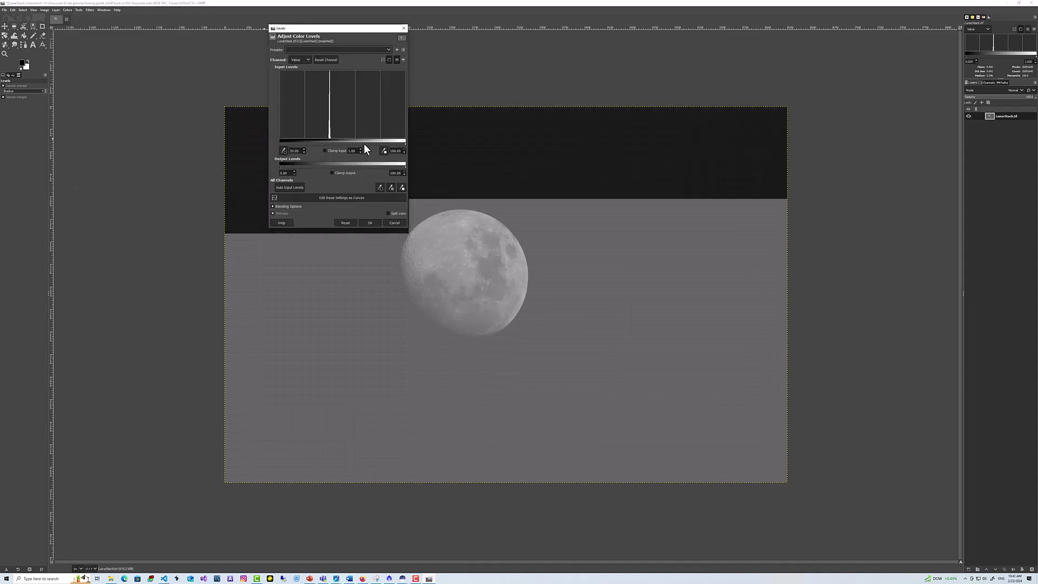
drag(280, 144, 364, 143)
click(370, 223)
key(ctrl+shift+f)
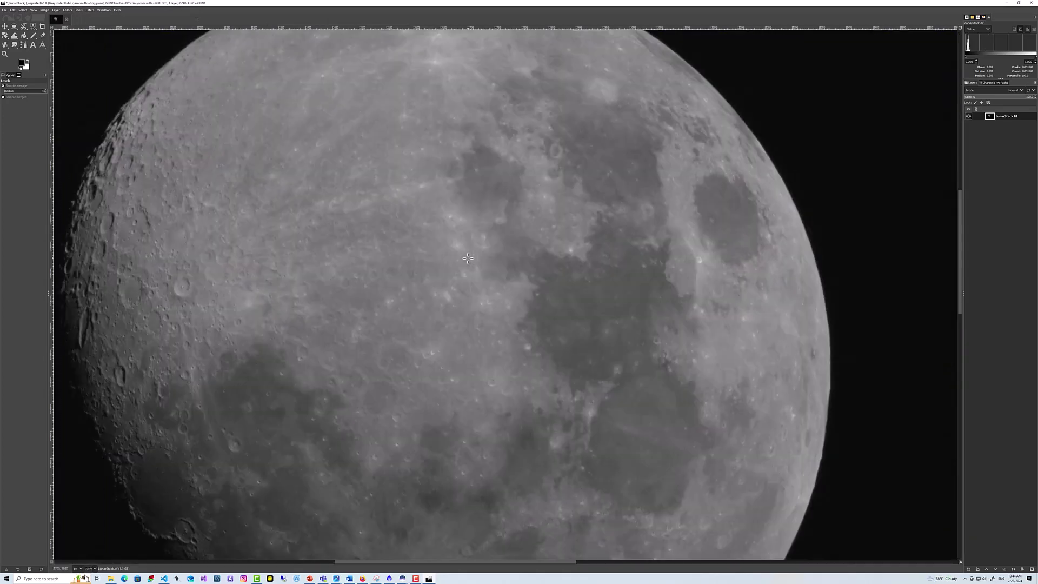
scroll(468, 259, down, 2)
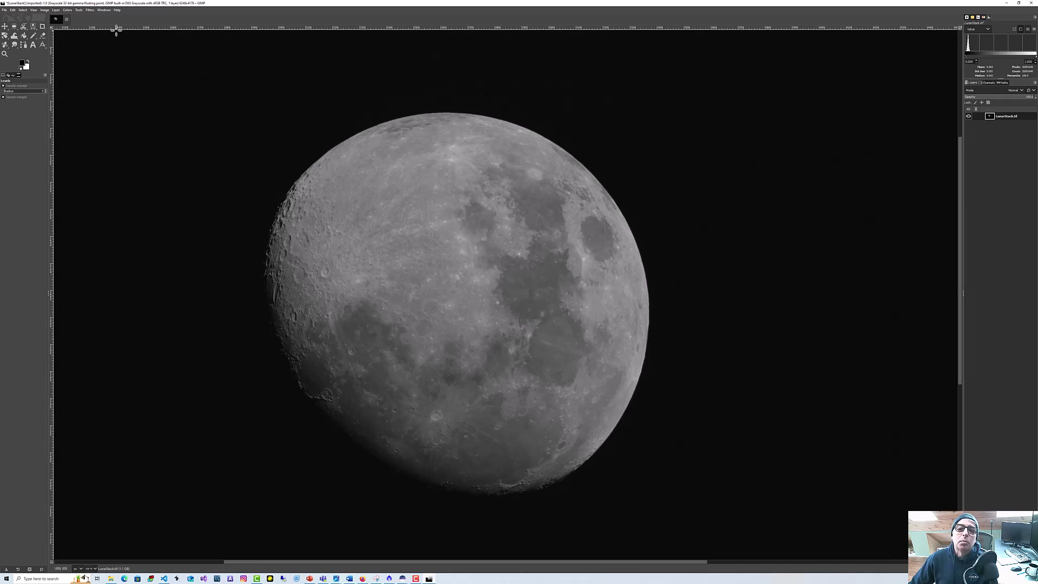
Apply Shadows-Highlights with Shadows at about 37.30 to lift the Moon's darker areas.
click(67, 9)
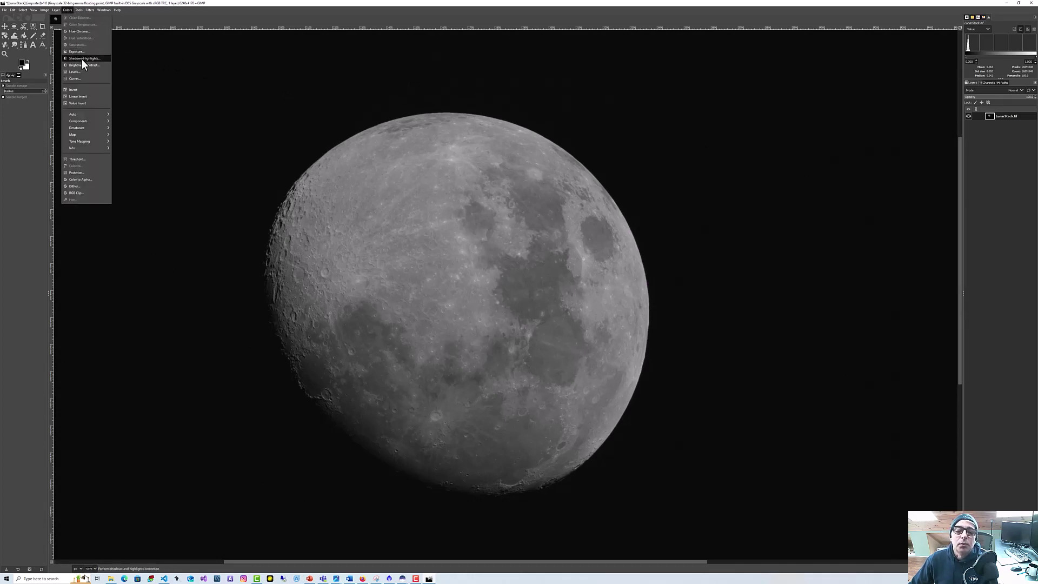
click(82, 59)
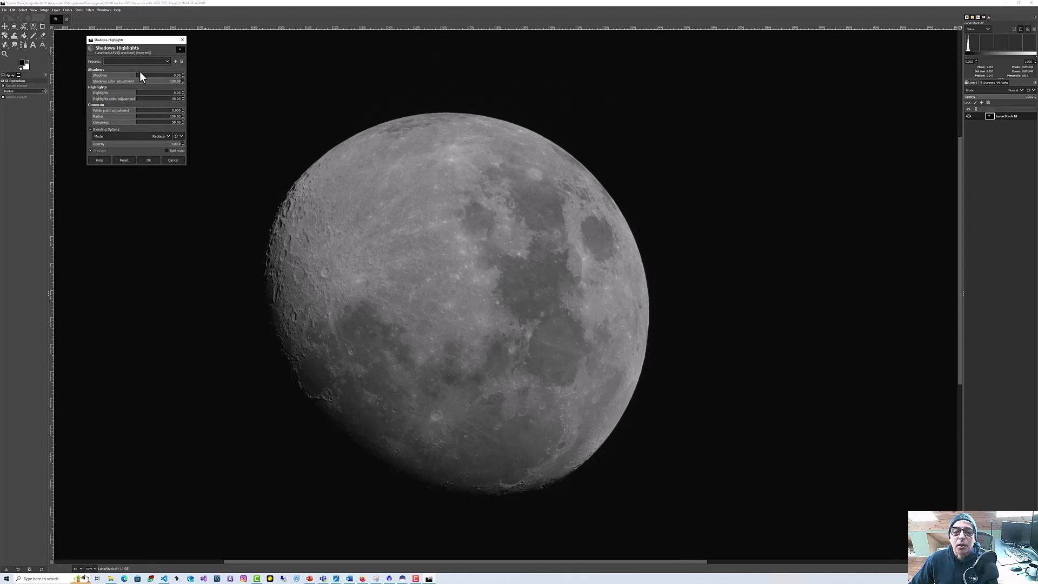
click(154, 76)
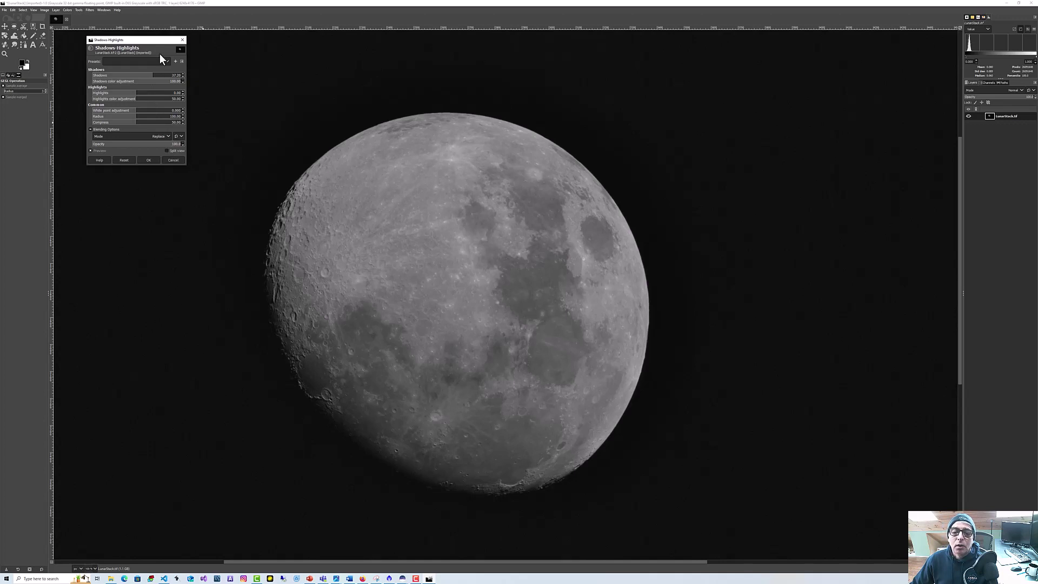
drag(170, 40, 268, 51)
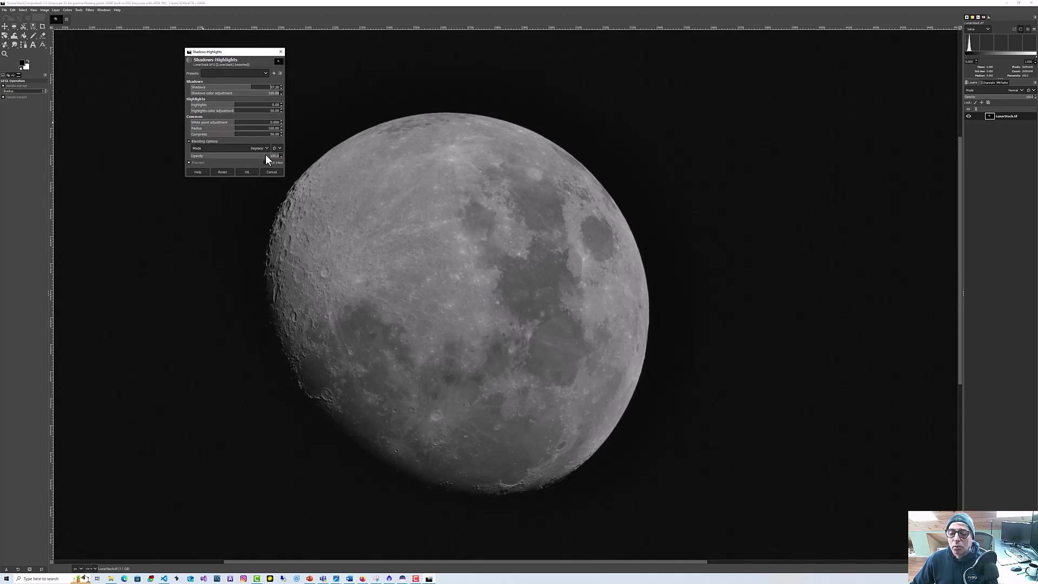
click(247, 172)
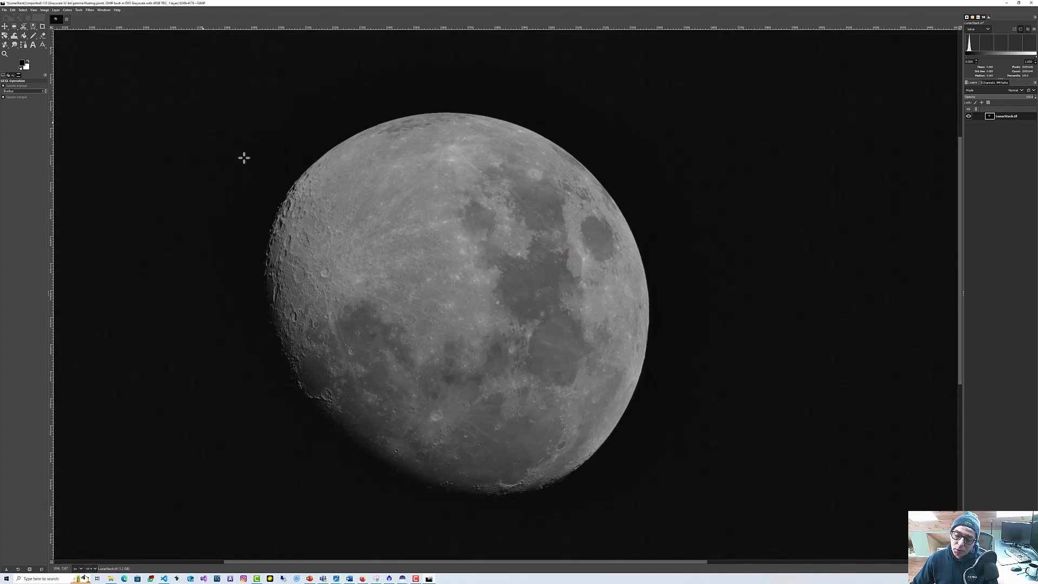
Preview Unsharp Mask sharpening live on the Moon, with its dialog moved aside.
click(79, 9)
mouse_move(89, 9)
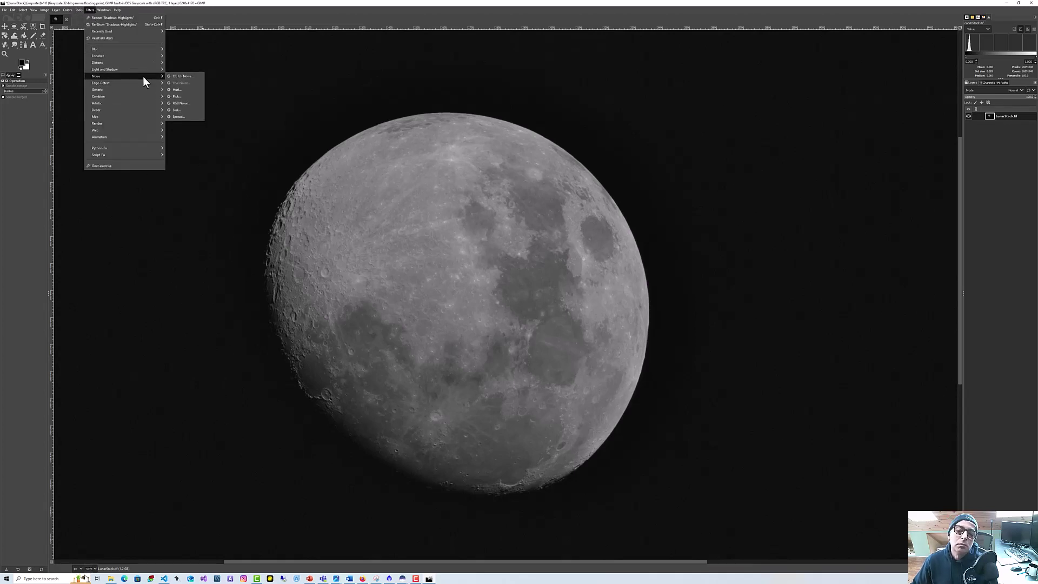
mouse_move(160, 56)
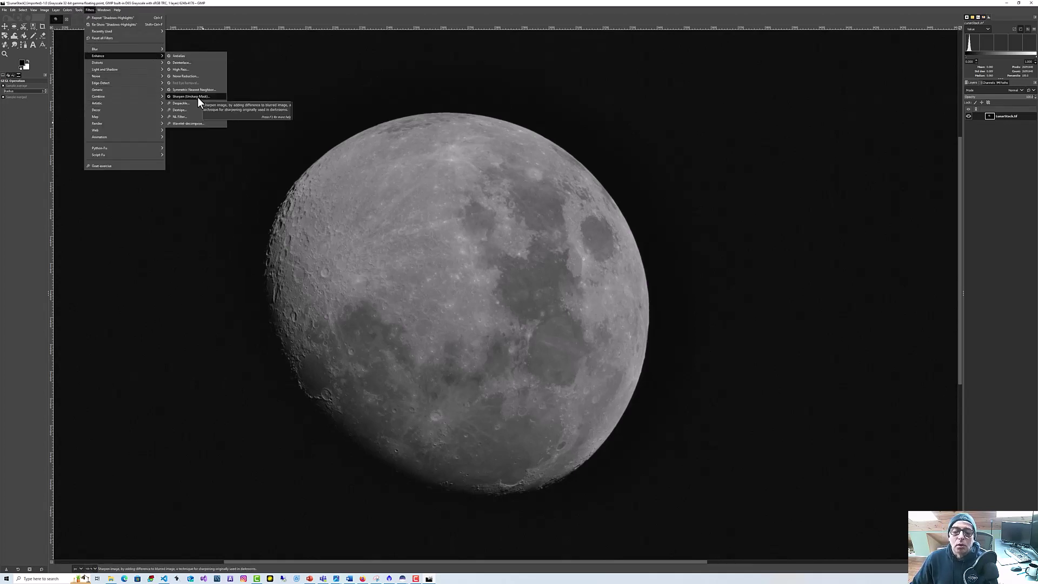
click(198, 97)
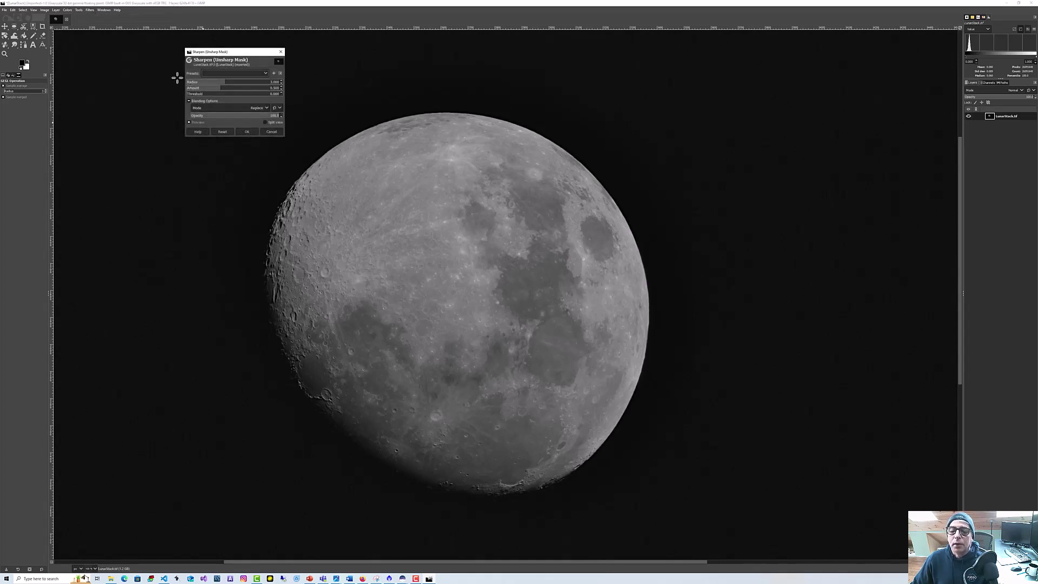
drag(240, 54, 717, 110)
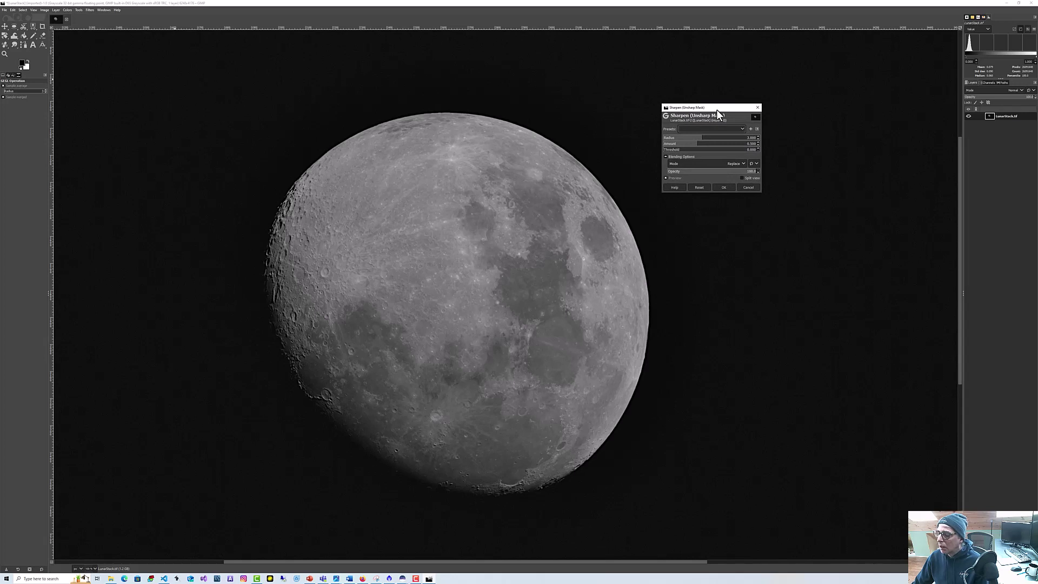
click(666, 178)
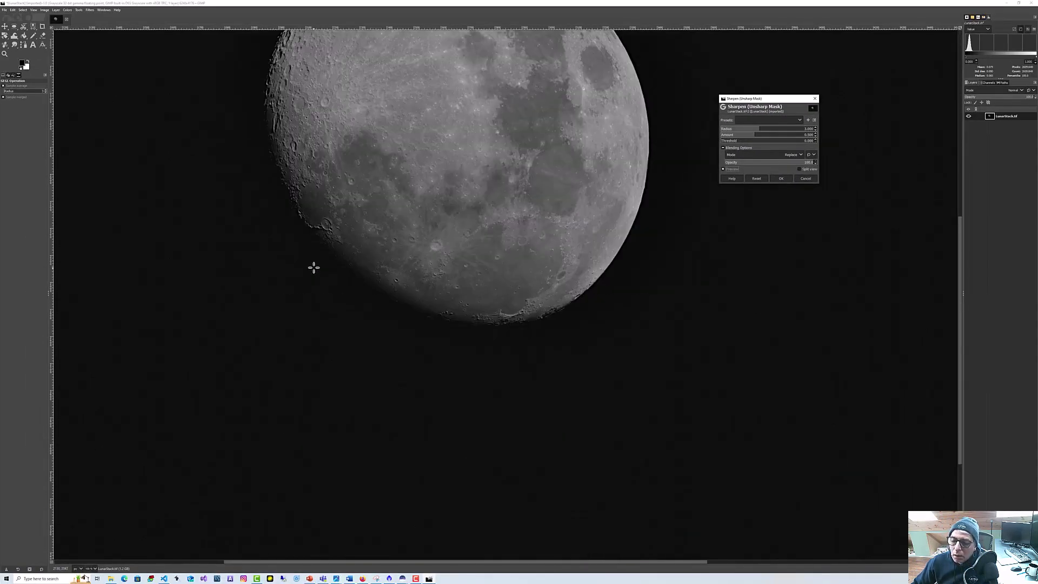
Zoom in and out on the Moon to inspect the sharpened crater detail.
scroll(312, 268, up, 3)
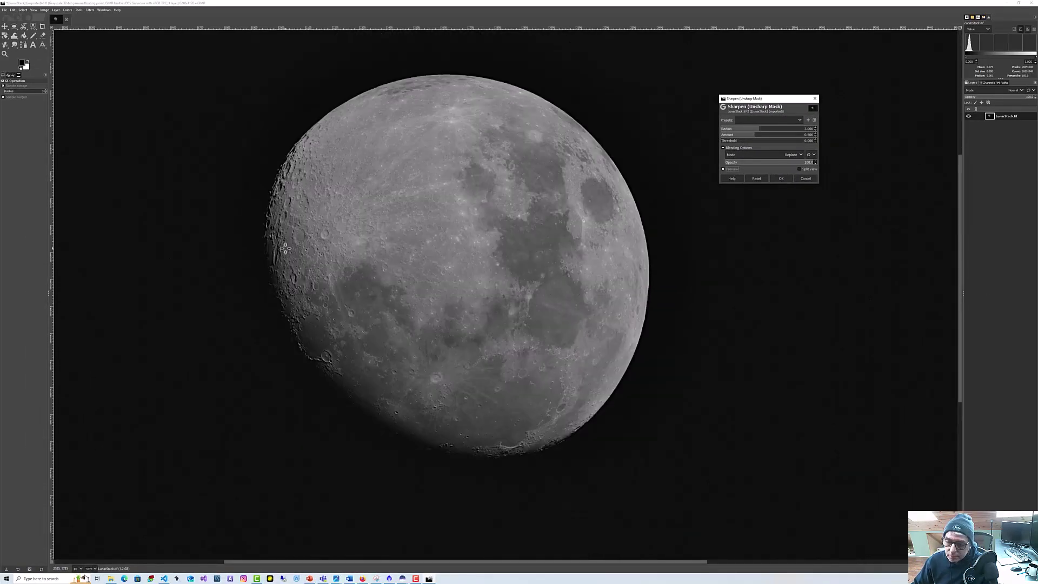
key(1)
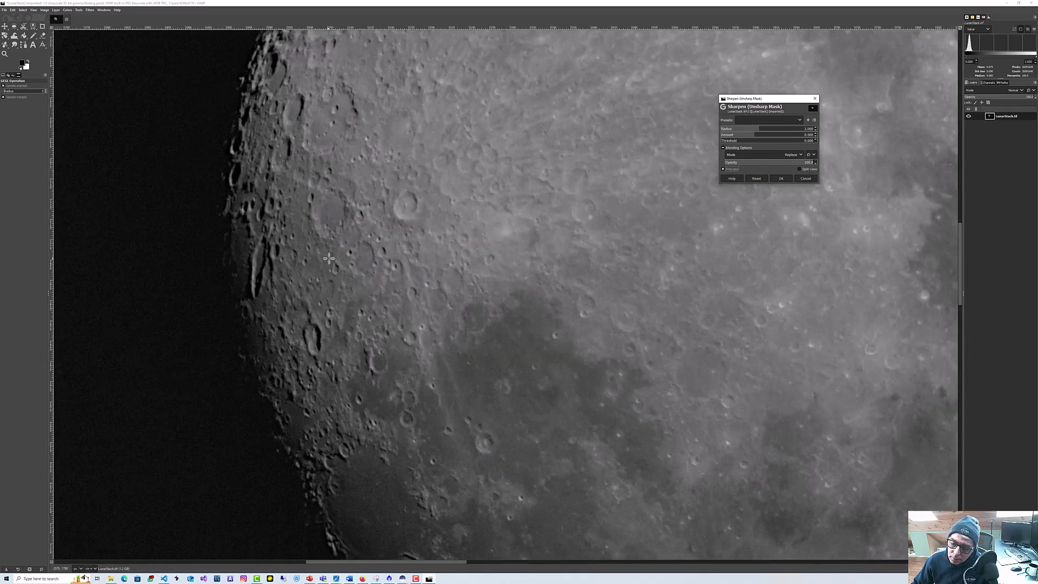
key(shift+2)
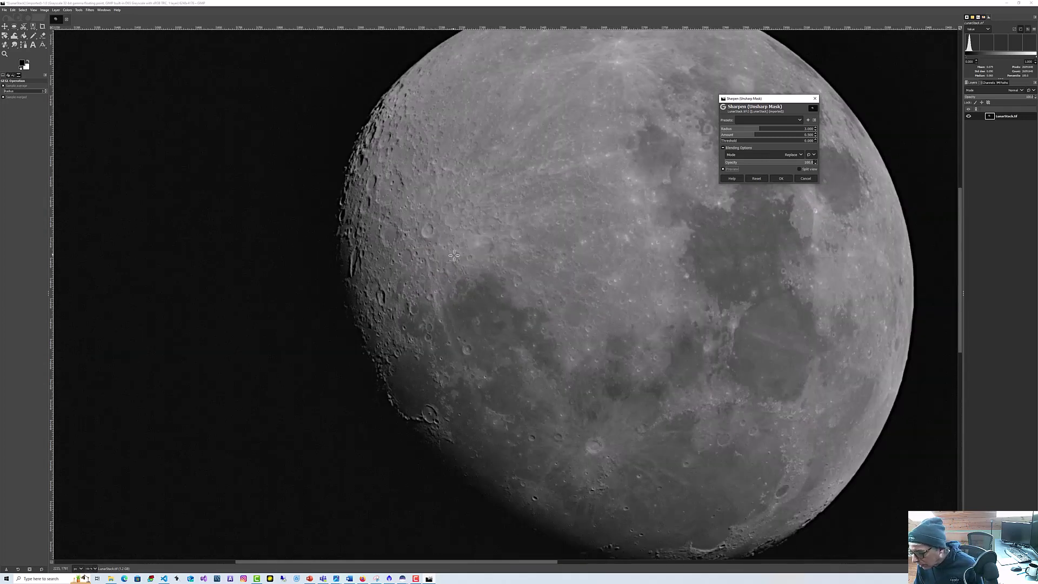
key(1)
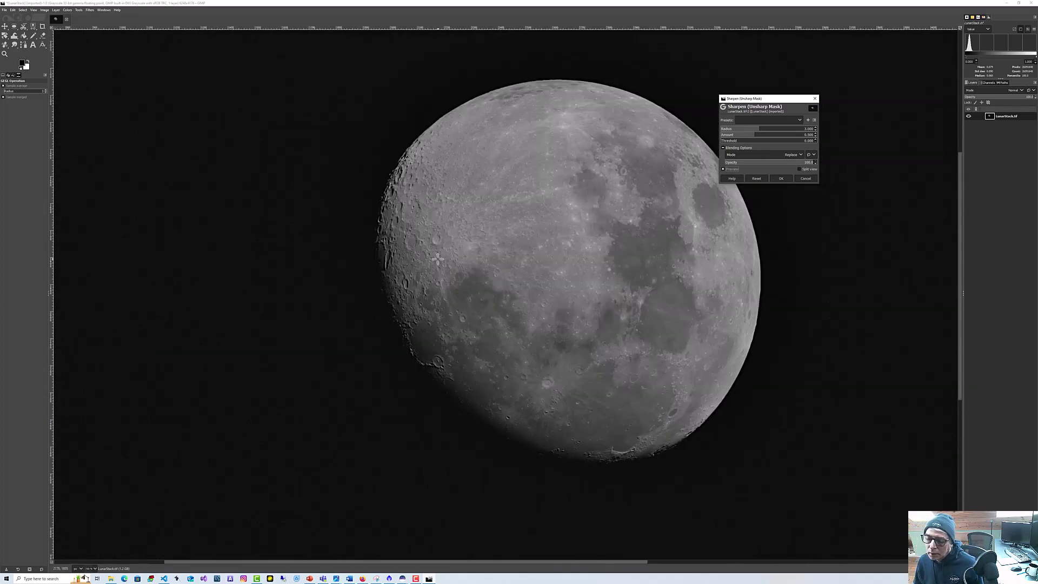
key(2)
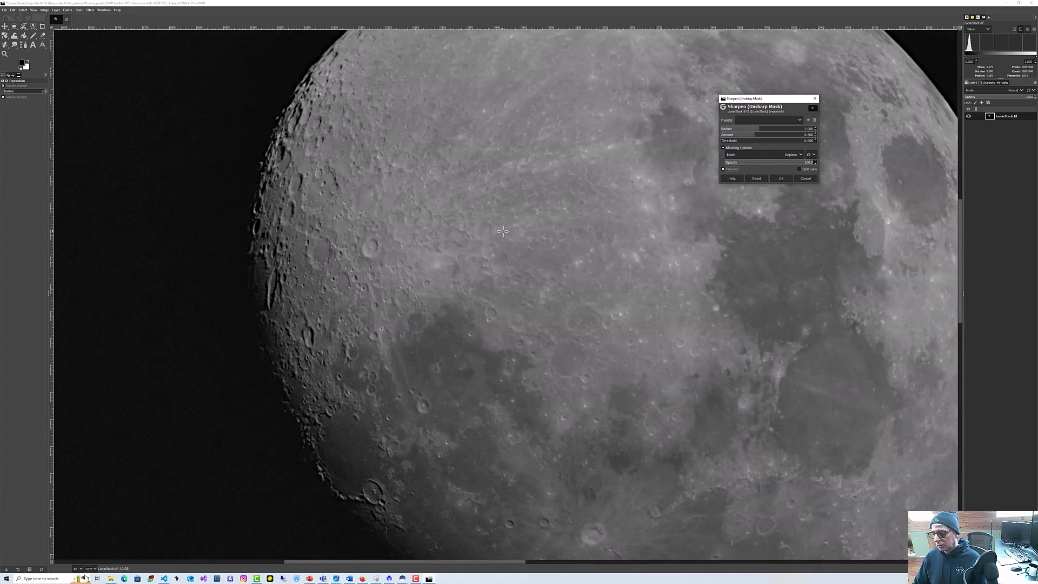
key(1)
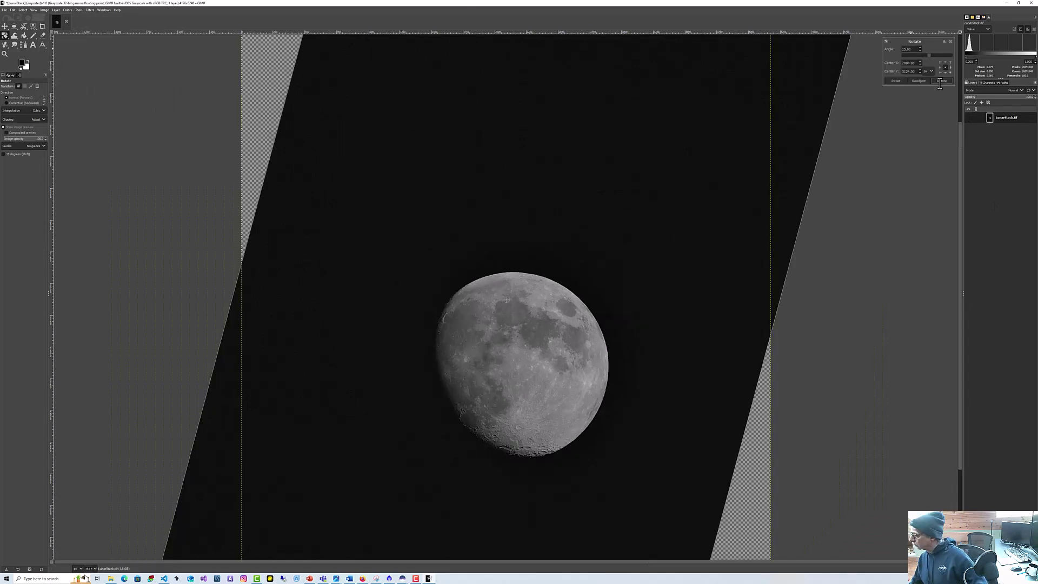
Zealous-crop the rotated image, then crop it to a rectangle drawn around the Moon.
click(45, 10)
click(74, 119)
key(r)
drag(354, 232, 683, 505)
key(alt+i)
key(c)
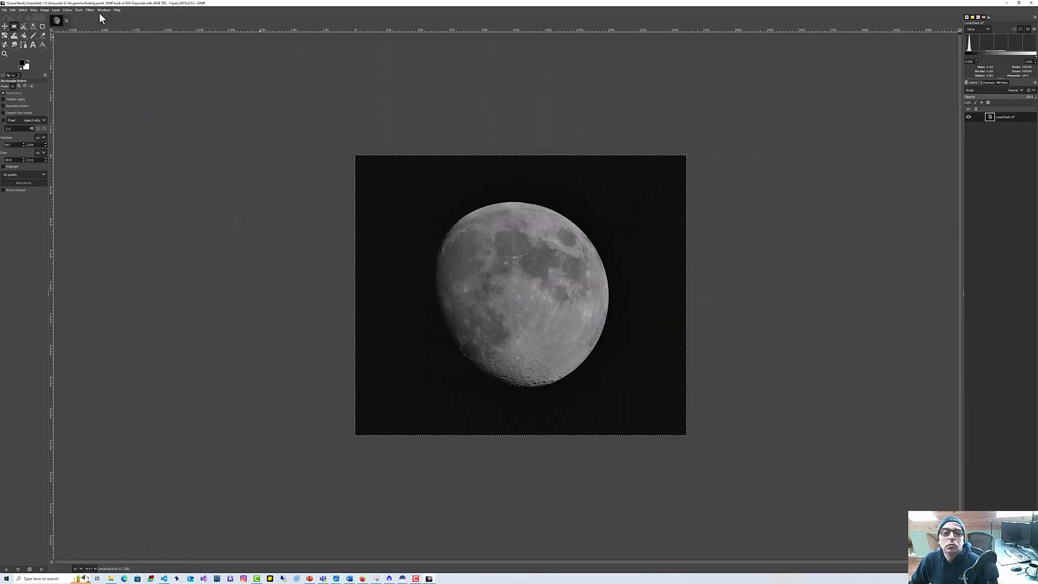
Bring up the Curves adjustment with its dialog placed beside the image.
click(69, 10)
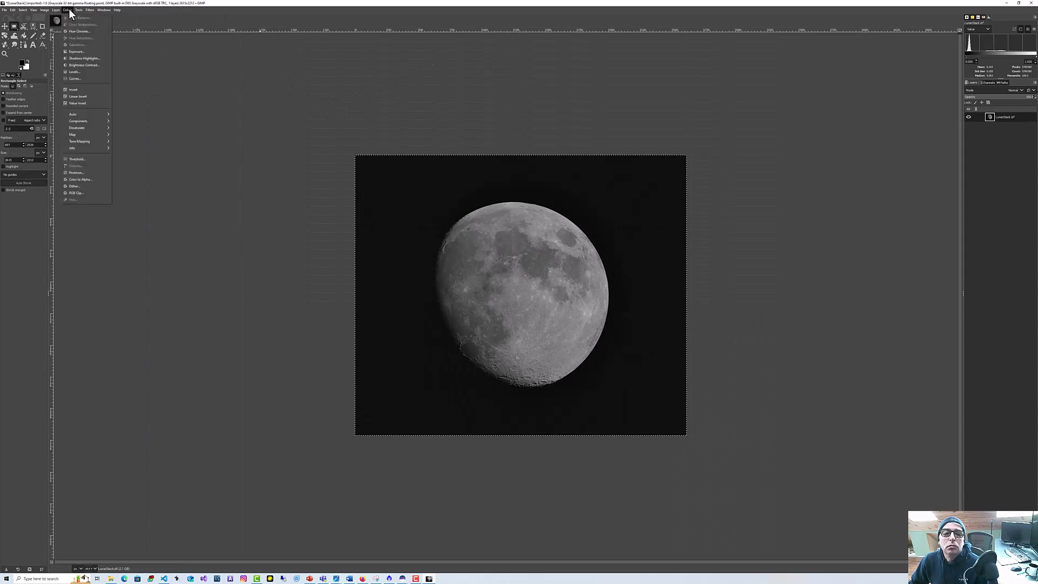
click(75, 79)
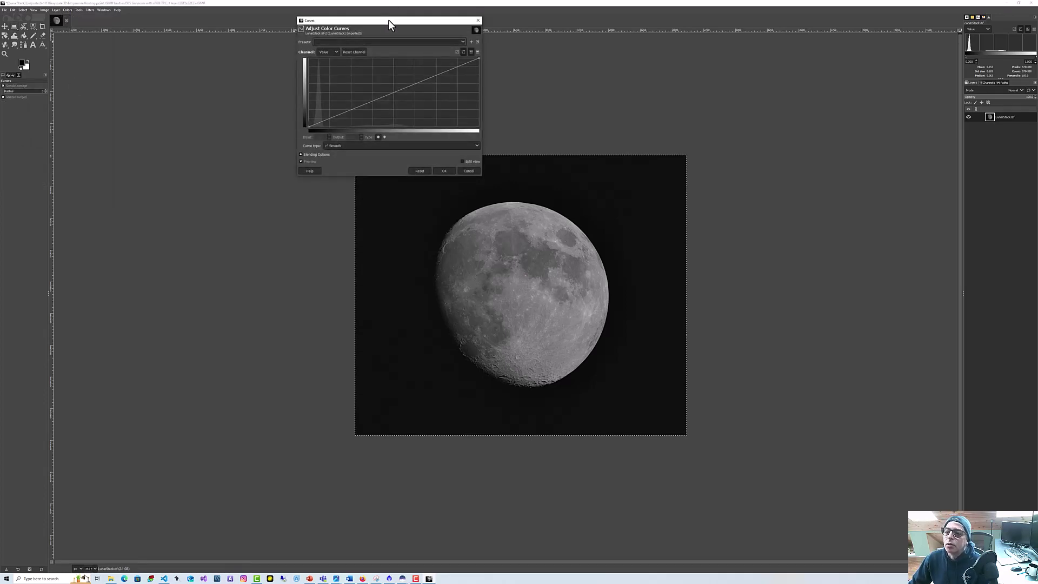
drag(388, 21, 801, 81)
Apply a slight Curves bend to the Moon's tones, cancelling the native-format save.
drag(790, 164, 790, 179)
click(854, 232)
key(ctrl+s)
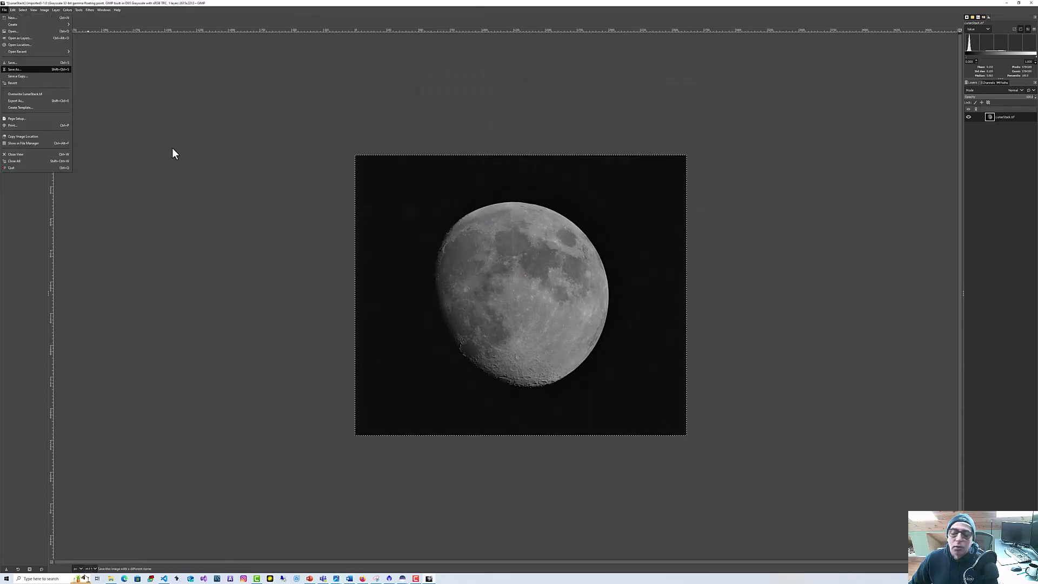
click(301, 234)
Export the image as LunarStack.jpg, accepting the default JPEG settings.
click(5, 10)
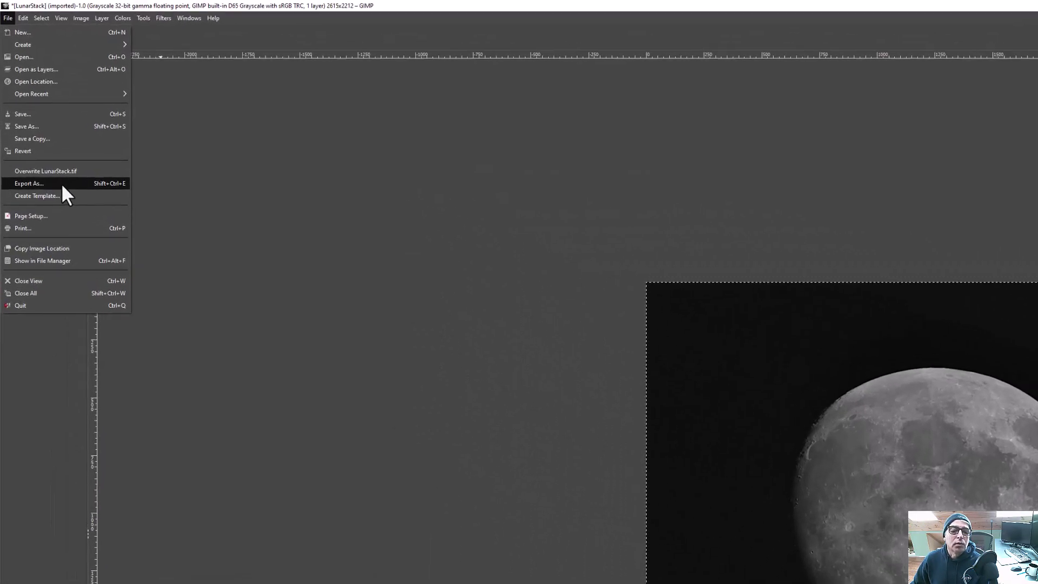
click(15, 101)
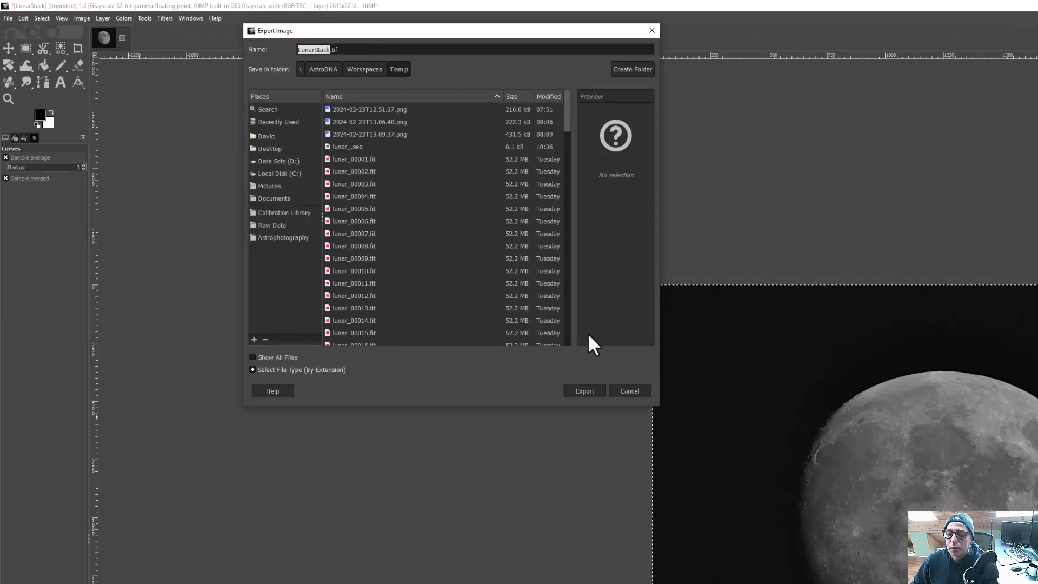
click(367, 50)
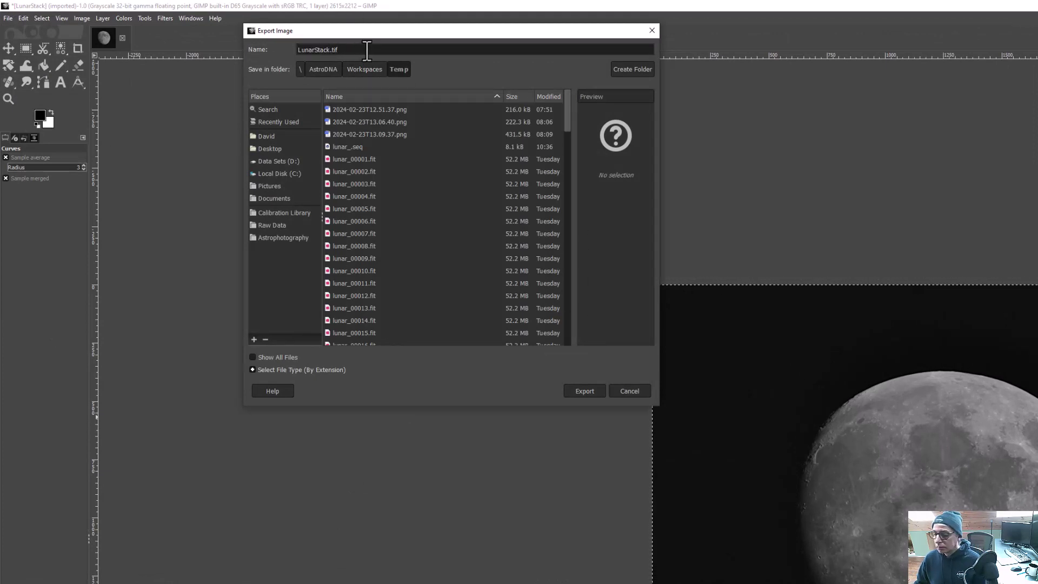
key(BackSpace)
key(BackSpace)
key(BackSpace)
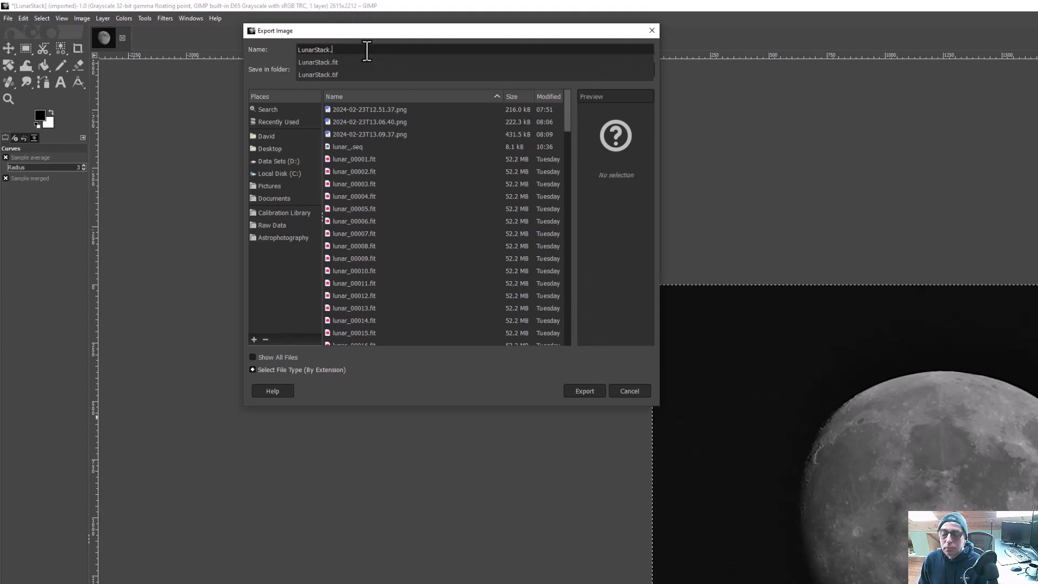
text(jpg)
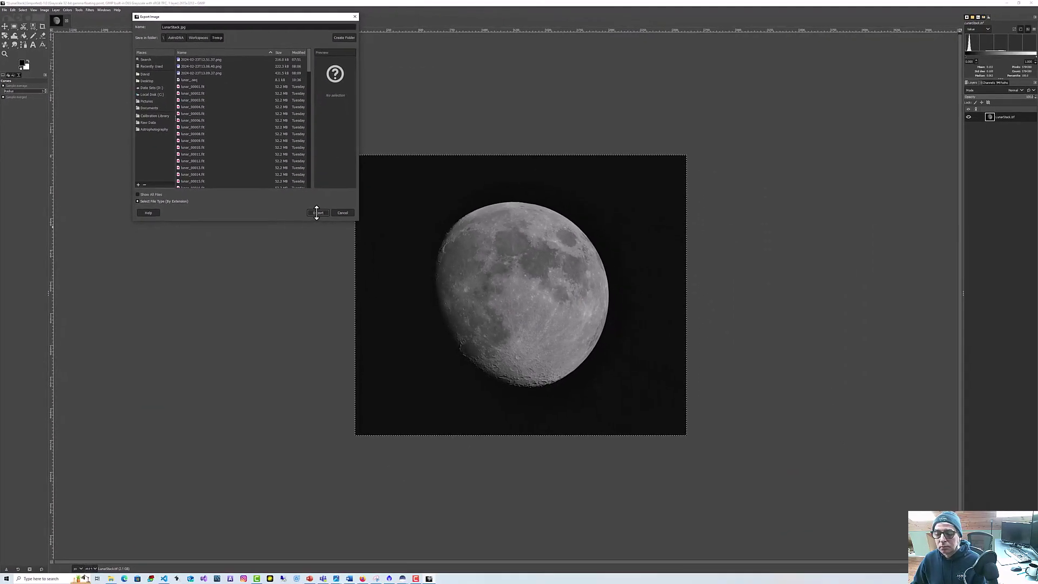
click(316, 212)
key(Return)
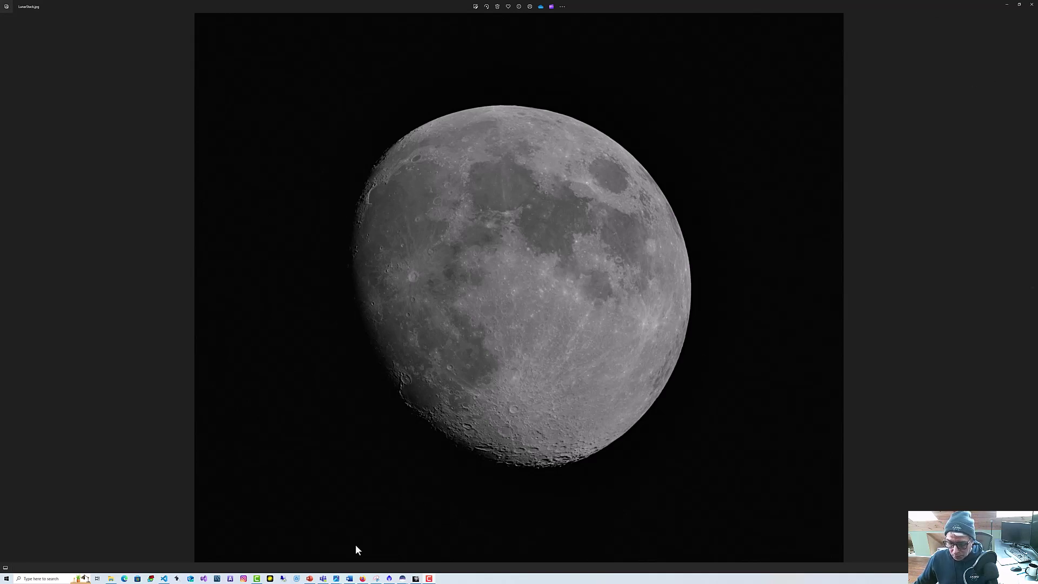
Bring up Moon-Unsharp.jpg and zoom and pan around it to compare crater detail.
mouse_move(338, 578)
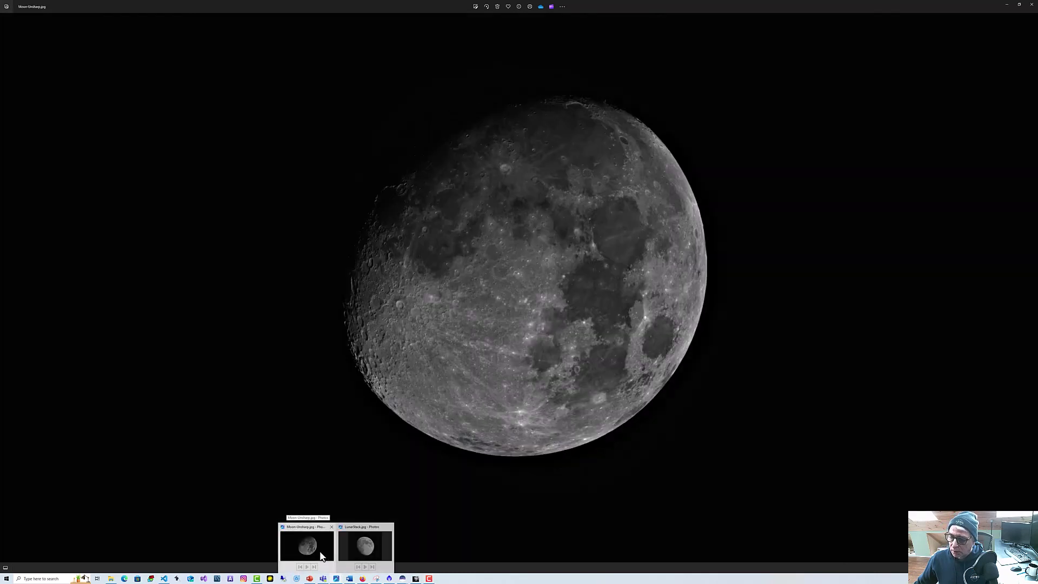
click(327, 560)
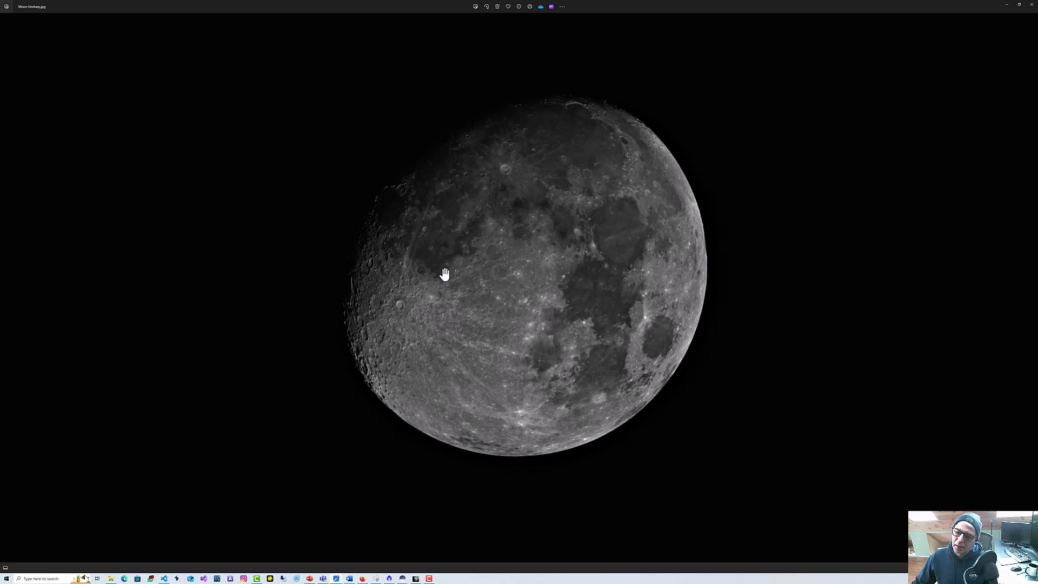
scroll(399, 204, up, 1)
scroll(399, 203, up, 4)
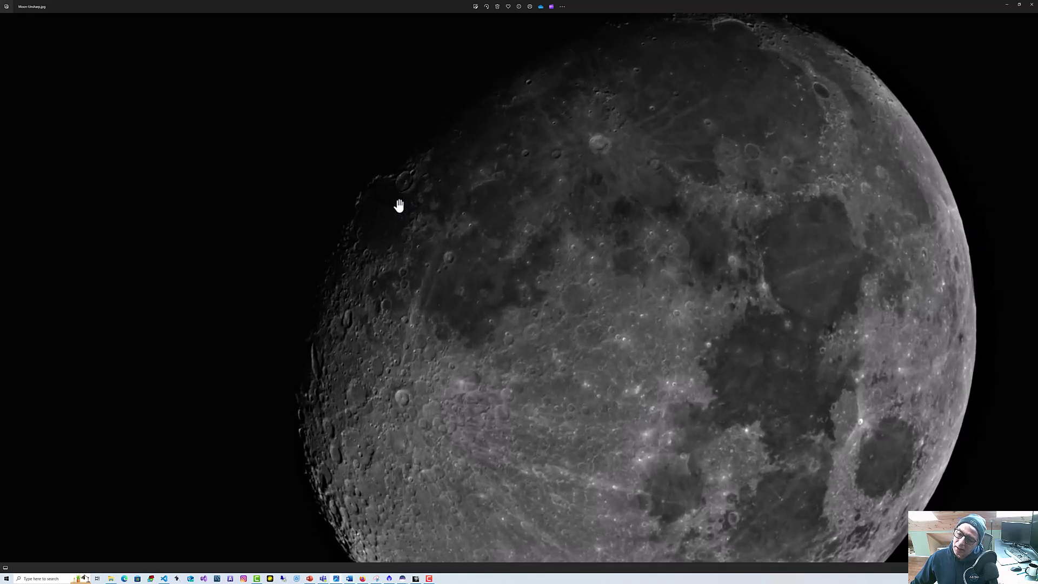
scroll(417, 232, up, 2)
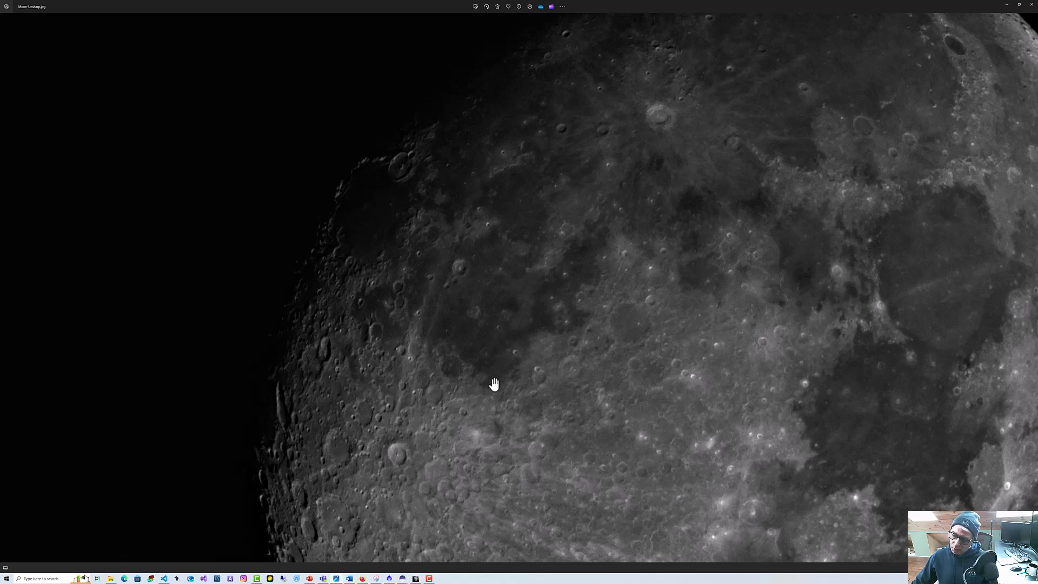
scroll(494, 384, down, 5)
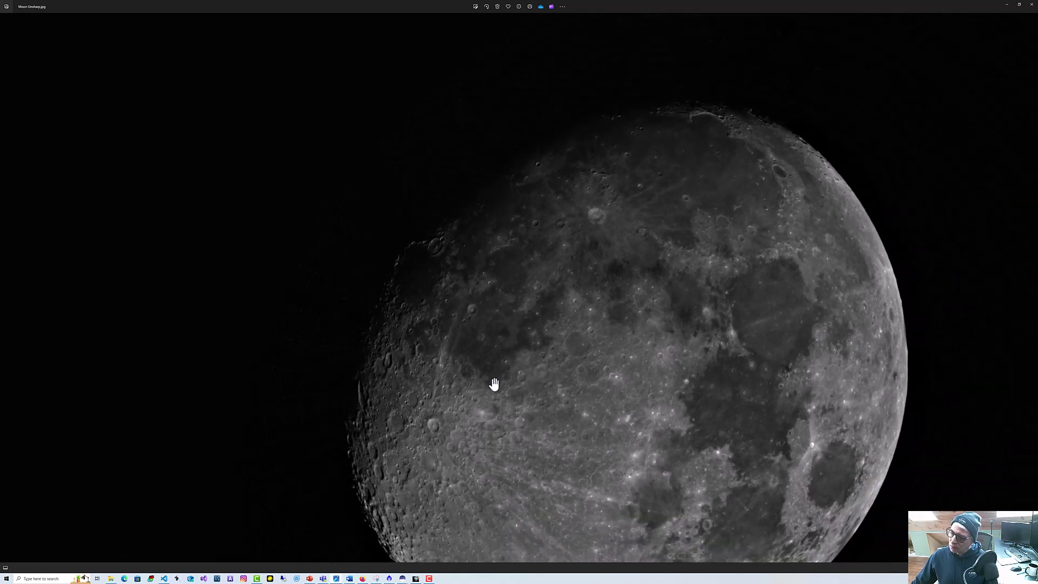
scroll(494, 385, down, 3)
drag(522, 383, 486, 303)
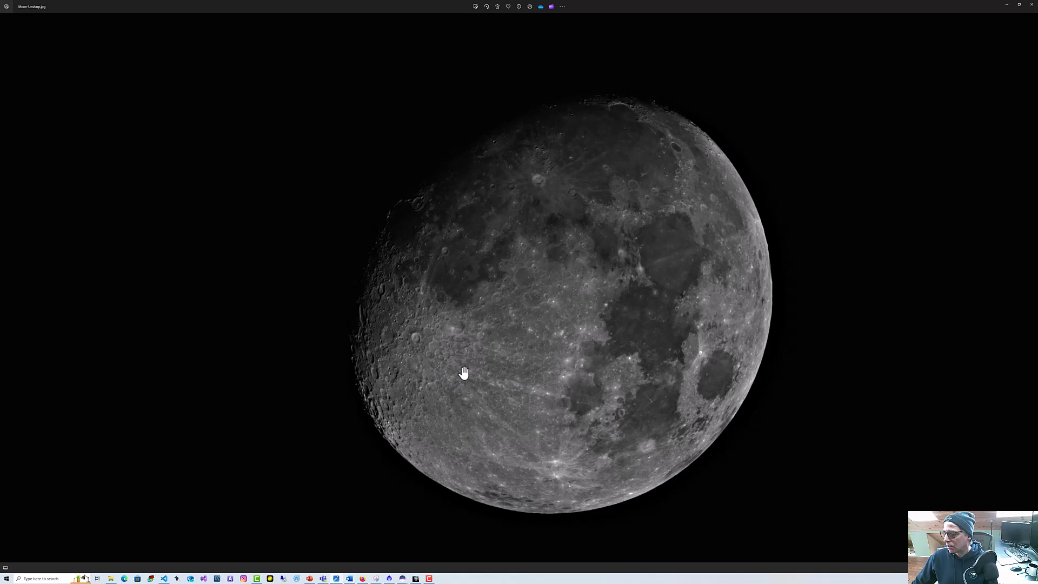
scroll(473, 365, down, 2)
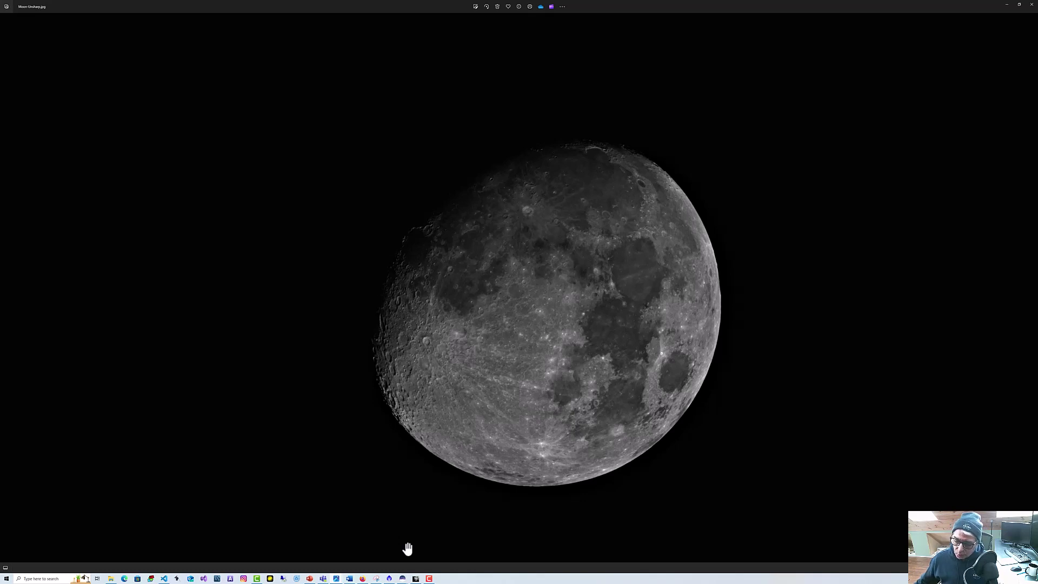
Switch Photos back to LunarStack.jpg using its taskbar preview.
mouse_move(340, 580)
click(358, 552)
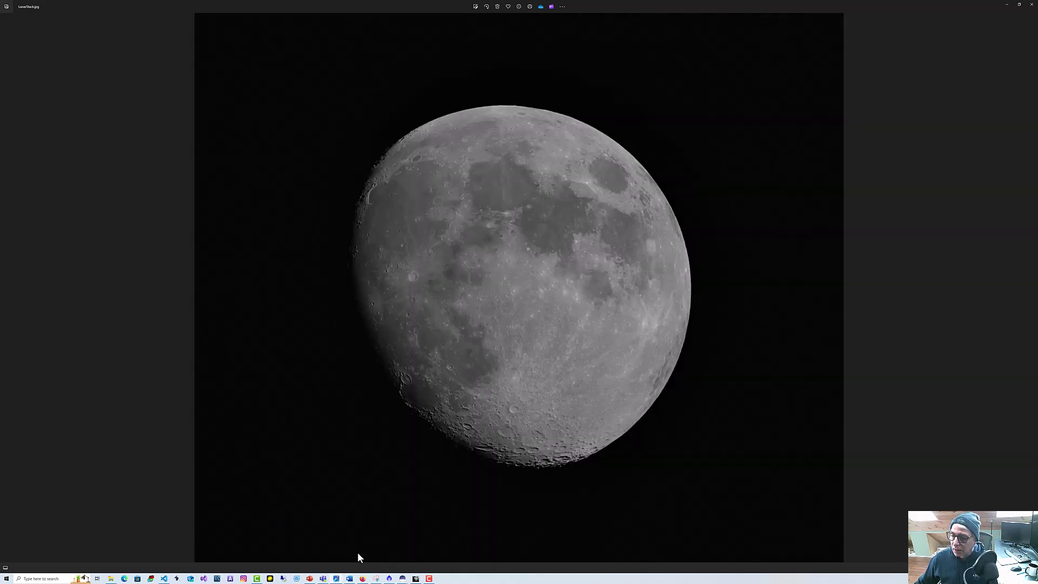